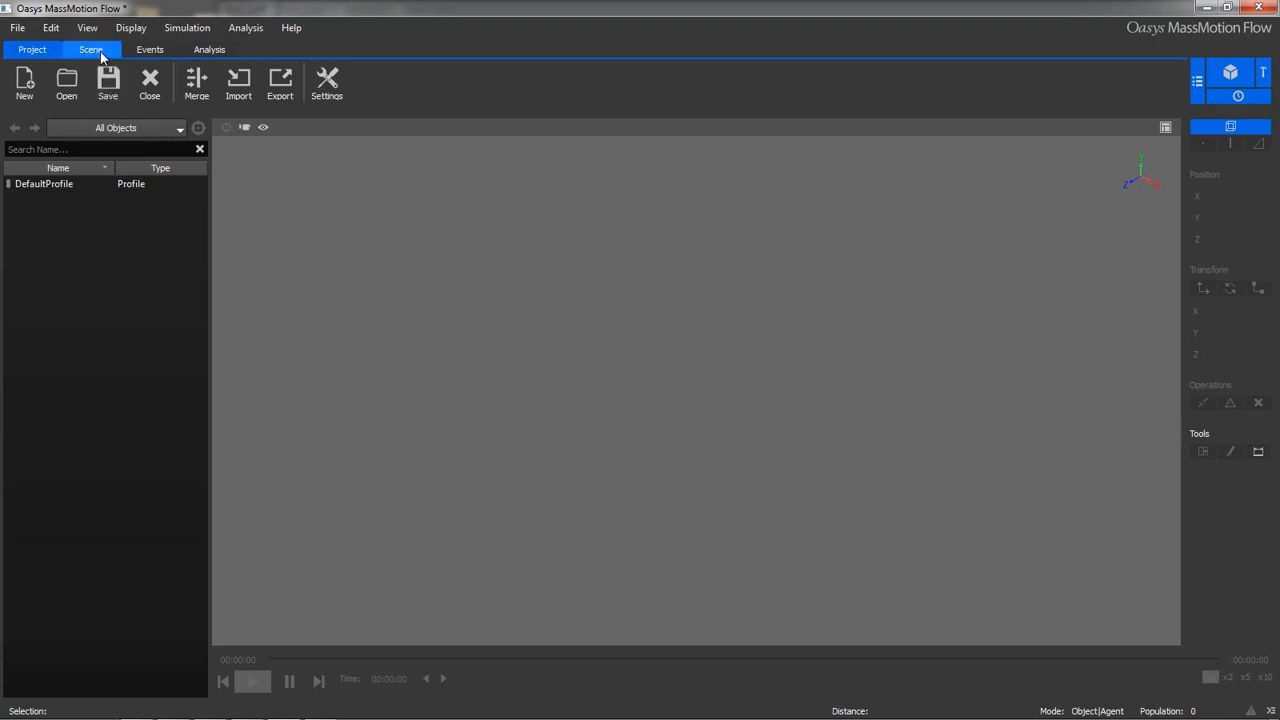
# Import the reference geometry file airporttestmassmotion2.ifc from the Airport_IFC_Test folder under Beta into the scene
pyautogui.click(100, 51)
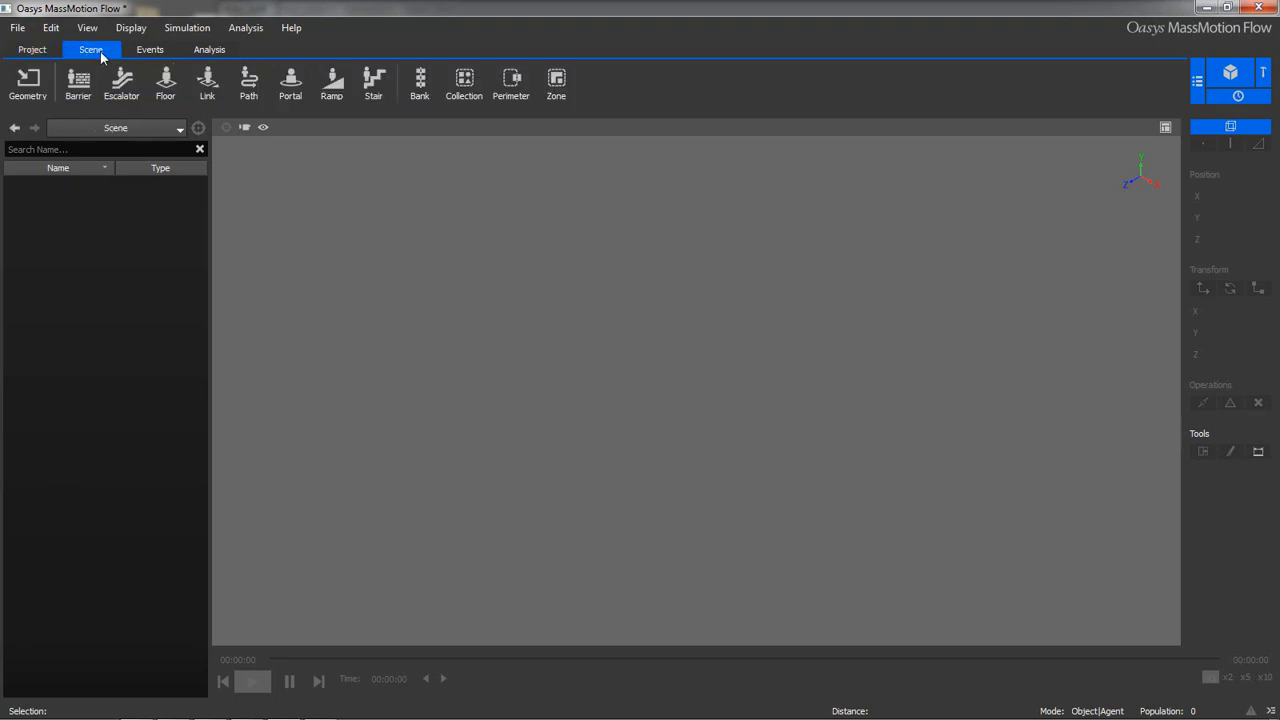
pyautogui.click(26, 86)
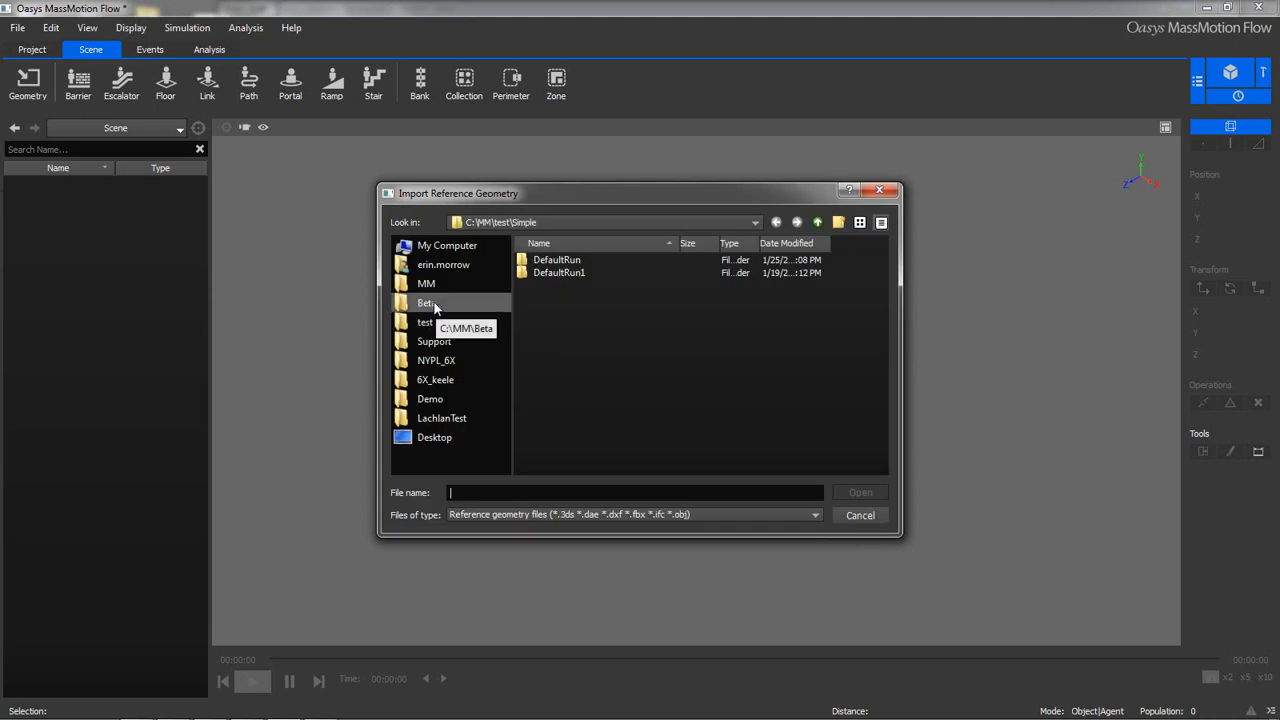
pyautogui.click(435, 304)
pyautogui.doubleClick(536, 286)
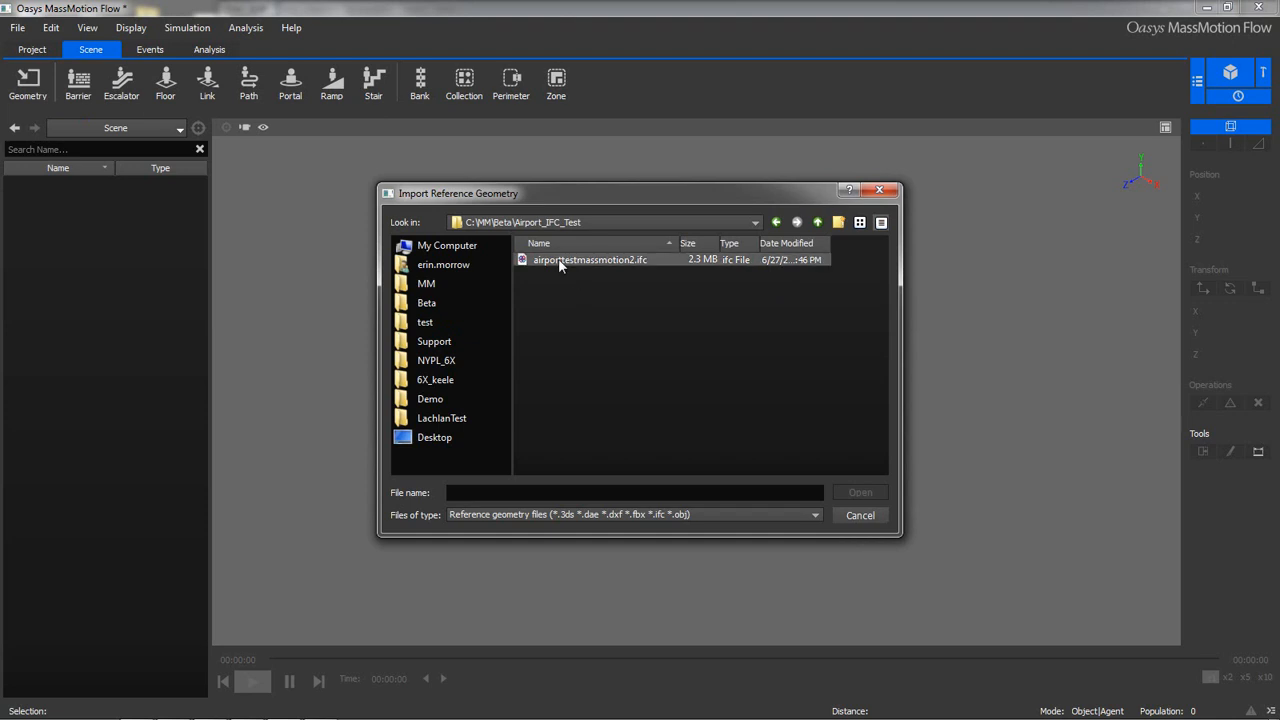
pyautogui.click(558, 259)
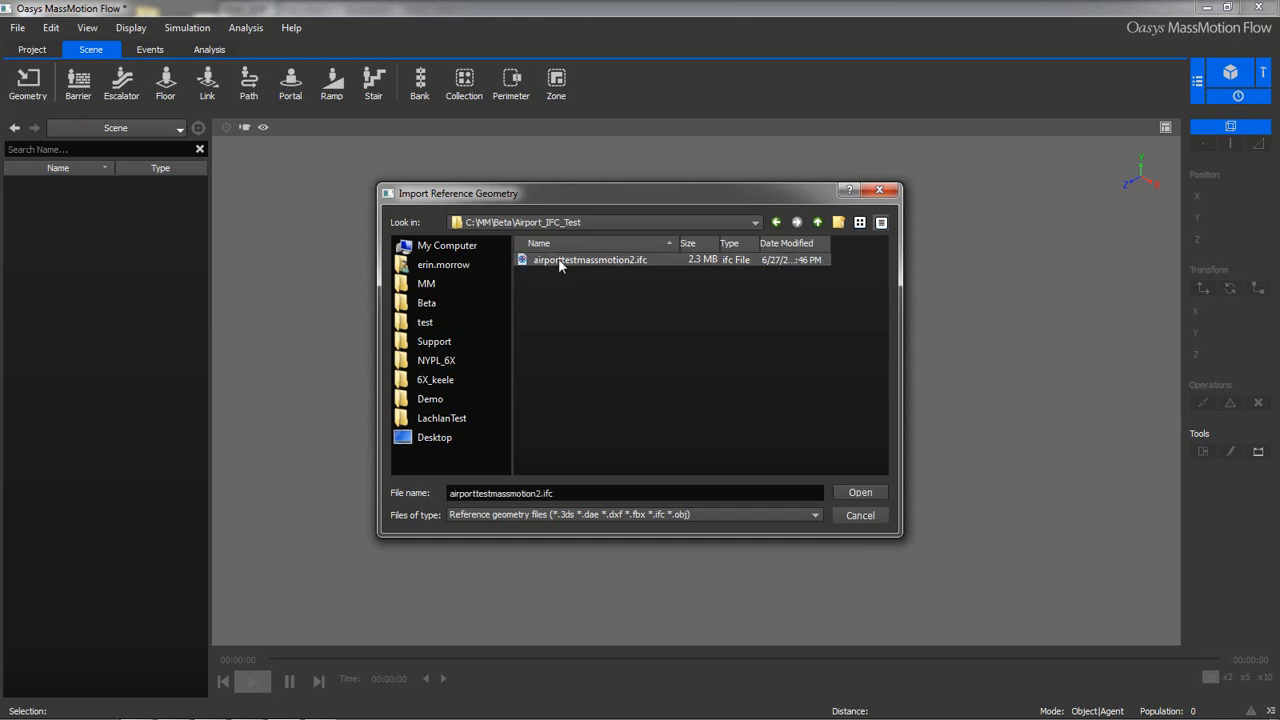
pyautogui.click(853, 491)
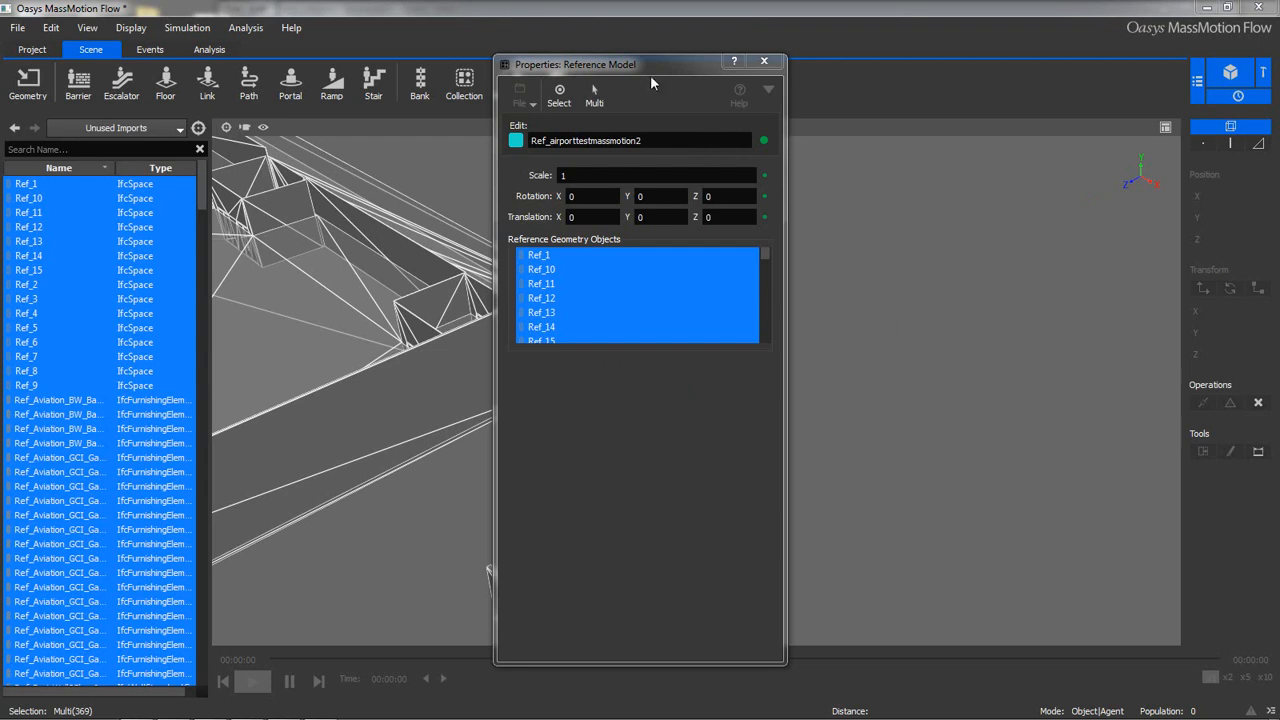
# Review the Reference Model properties alongside the imported airport geometry, and close them
pyautogui.moveTo(652, 67); pyautogui.dragTo(819, 56)
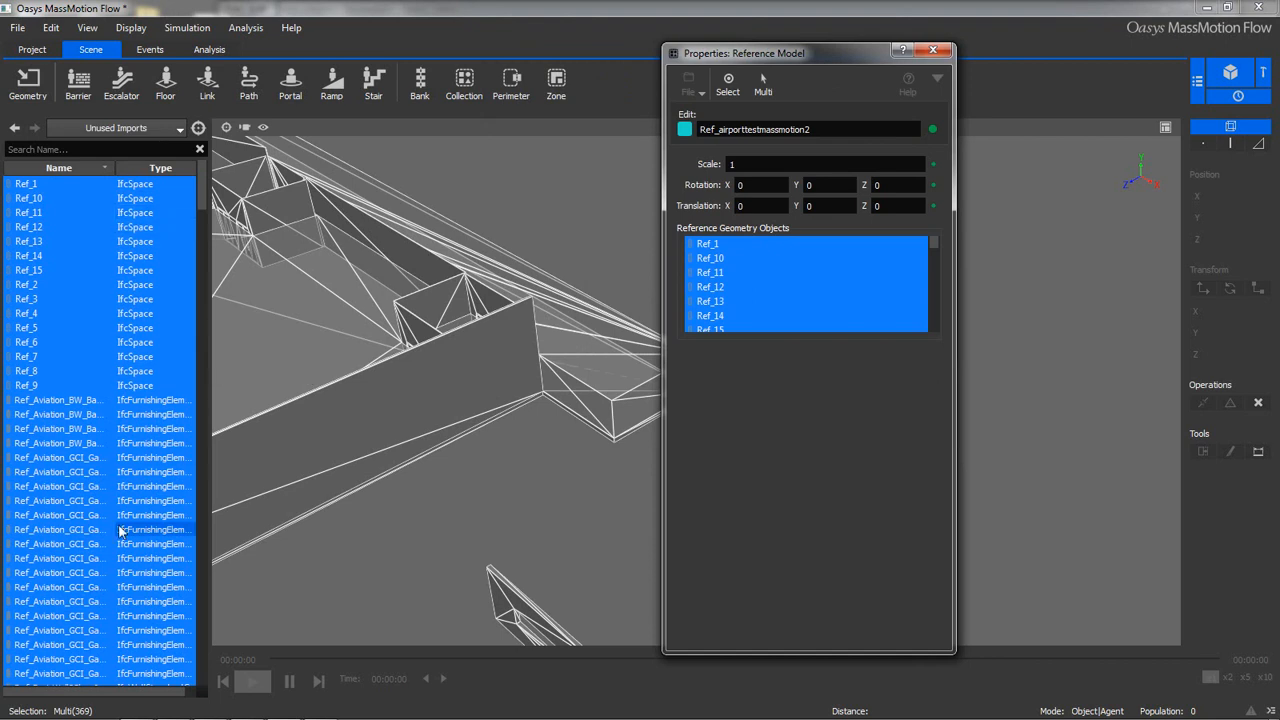
pyautogui.scroll(-10, 491, 416)
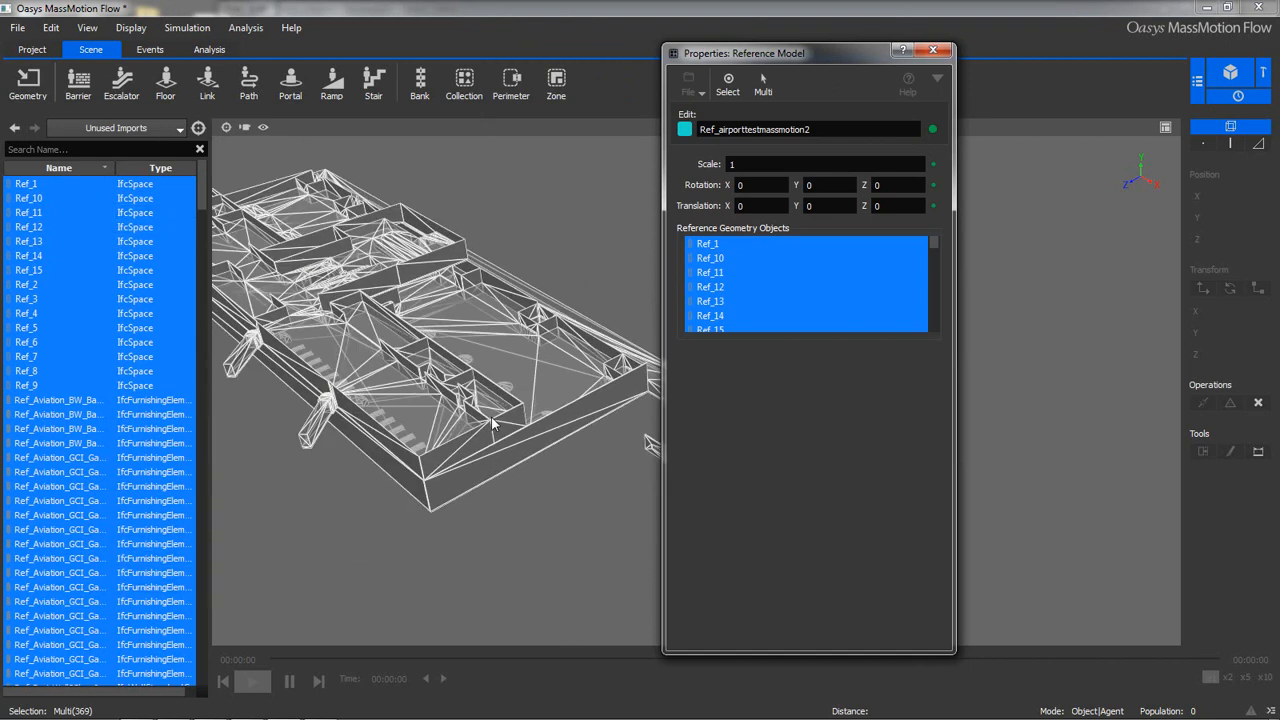
pyautogui.scroll(-5, 453, 347)
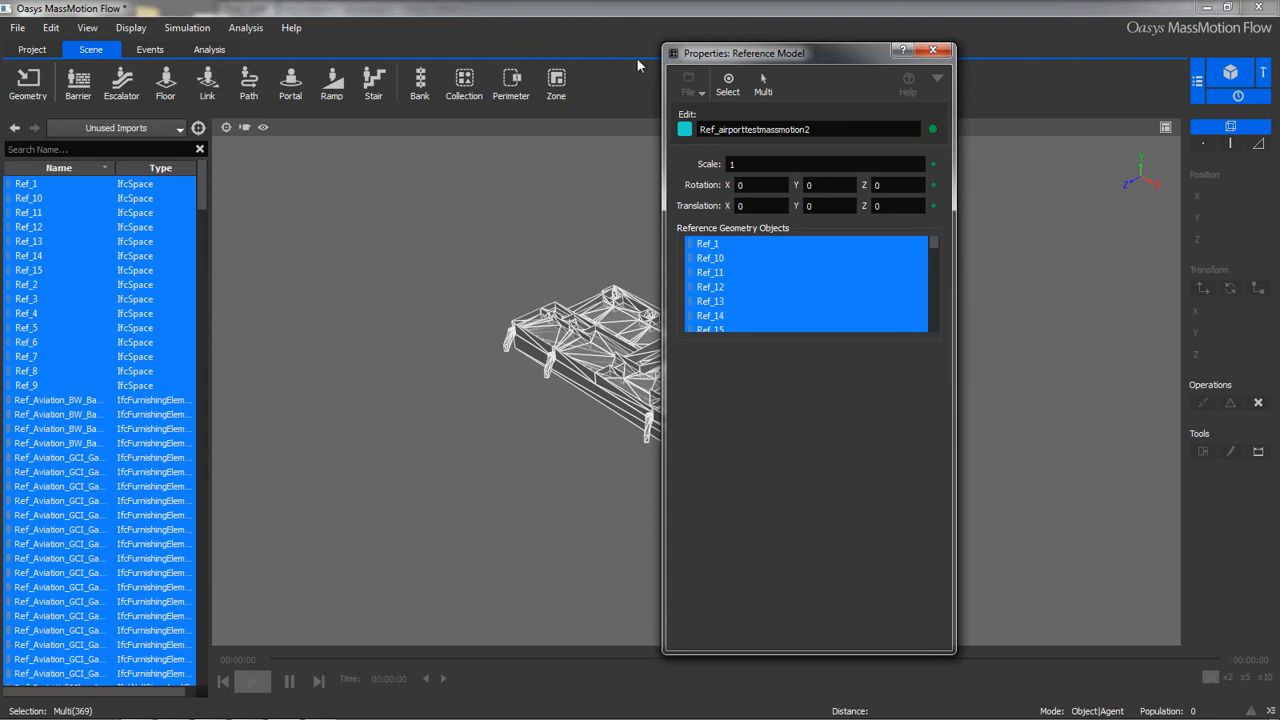
pyautogui.moveTo(698, 53); pyautogui.dragTo(934, 64)
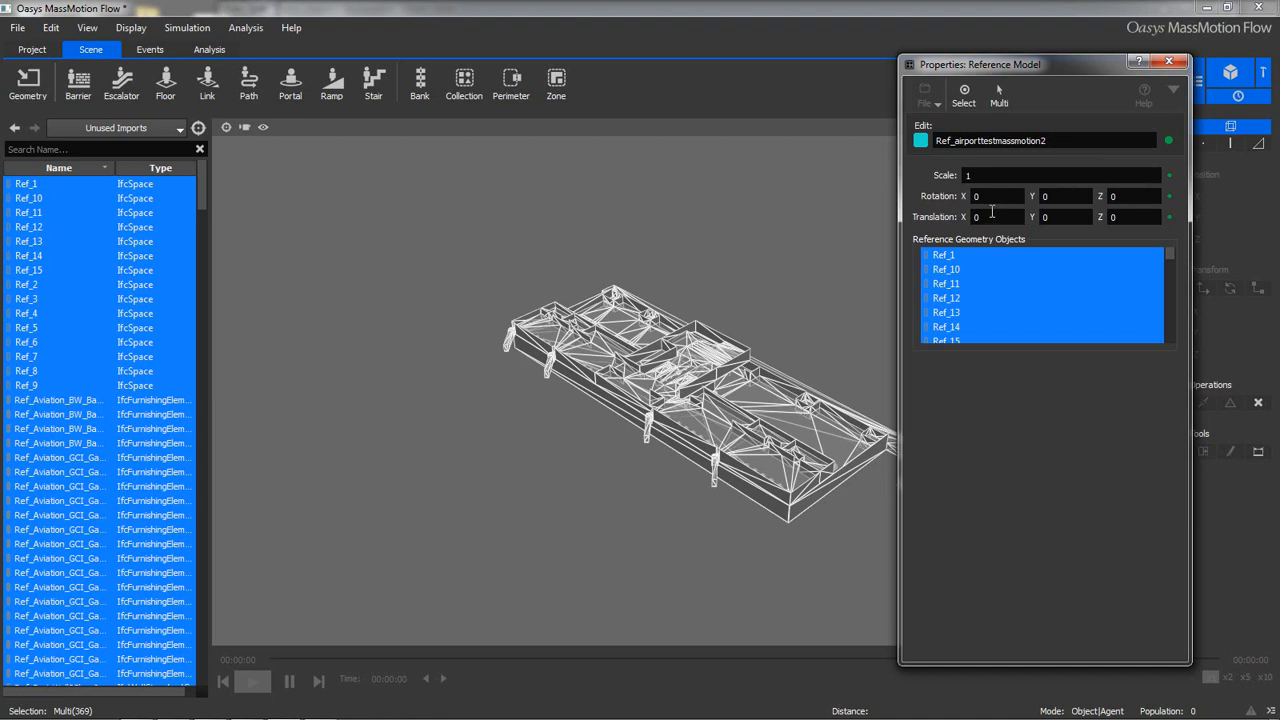
pyautogui.click(1168, 62)
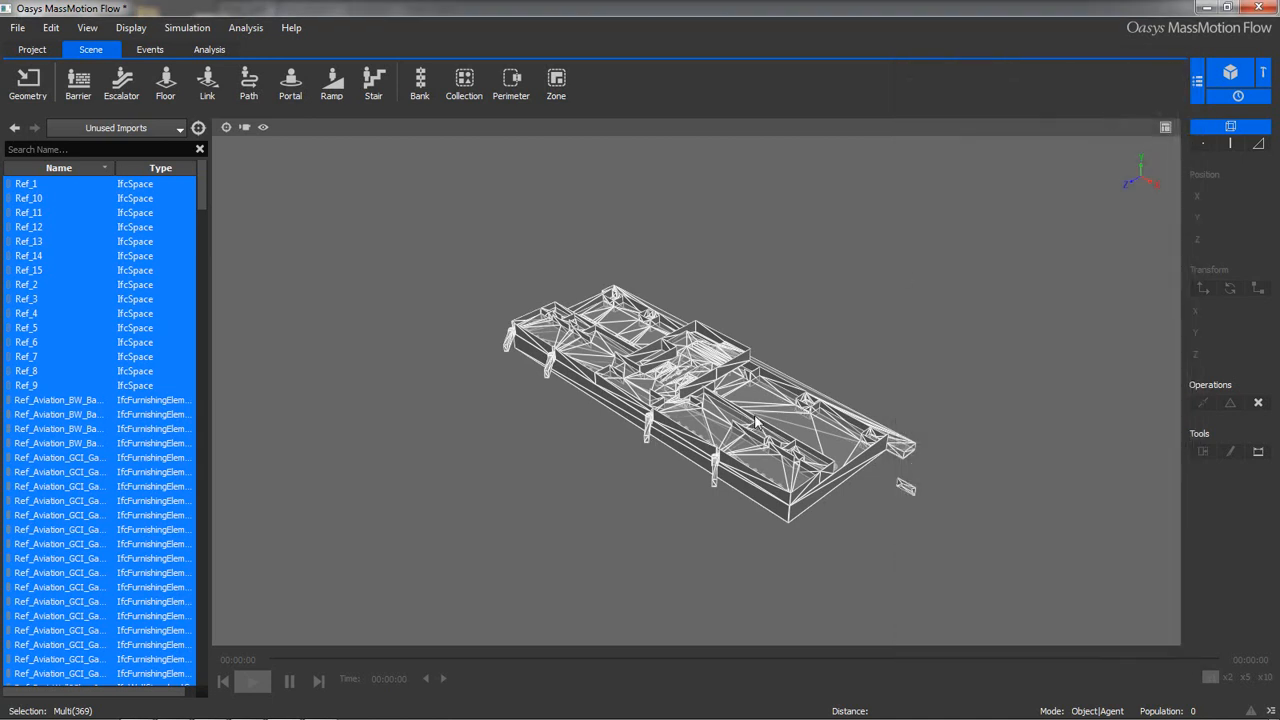
# Deselect the imported objects and examine the airport terminal's layout from the opposite side
pyautogui.moveTo(758, 407); pyautogui.dragTo(457, 409, button='middle')
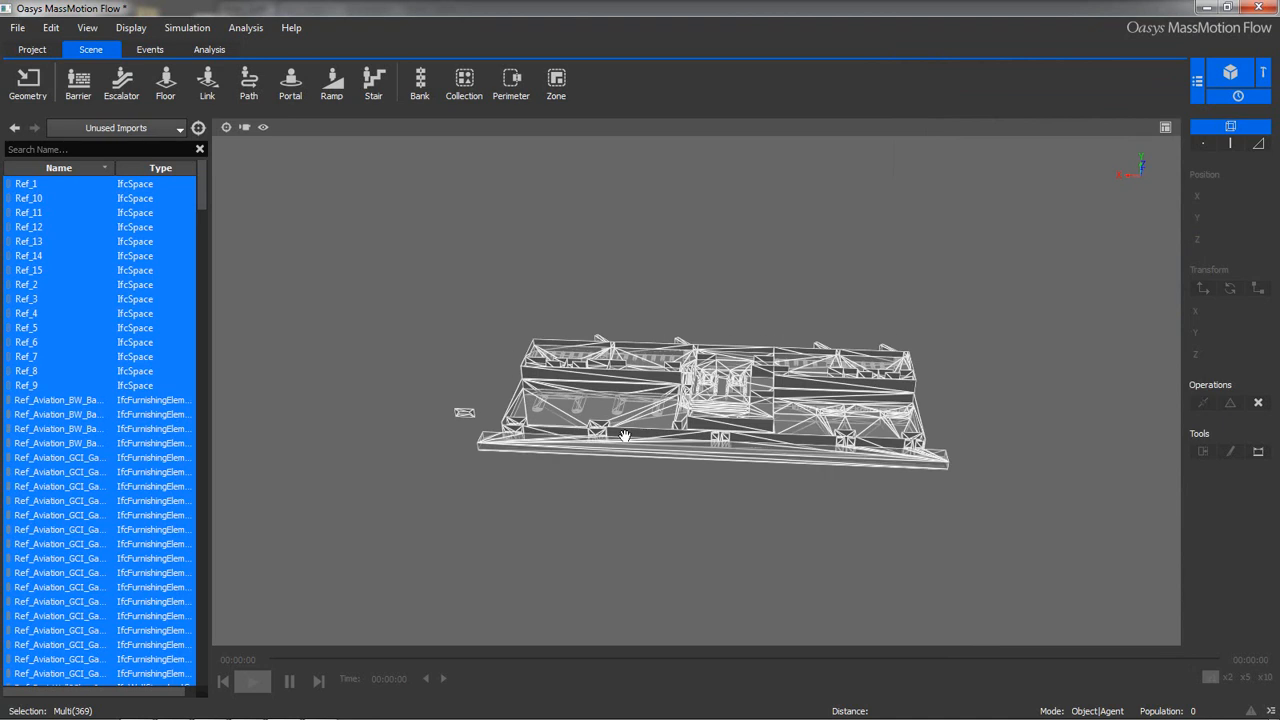
pyautogui.scroll(5, 623, 437)
pyautogui.moveTo(650, 360); pyautogui.dragTo(717, 358, button='middle')
pyautogui.click(683, 207)
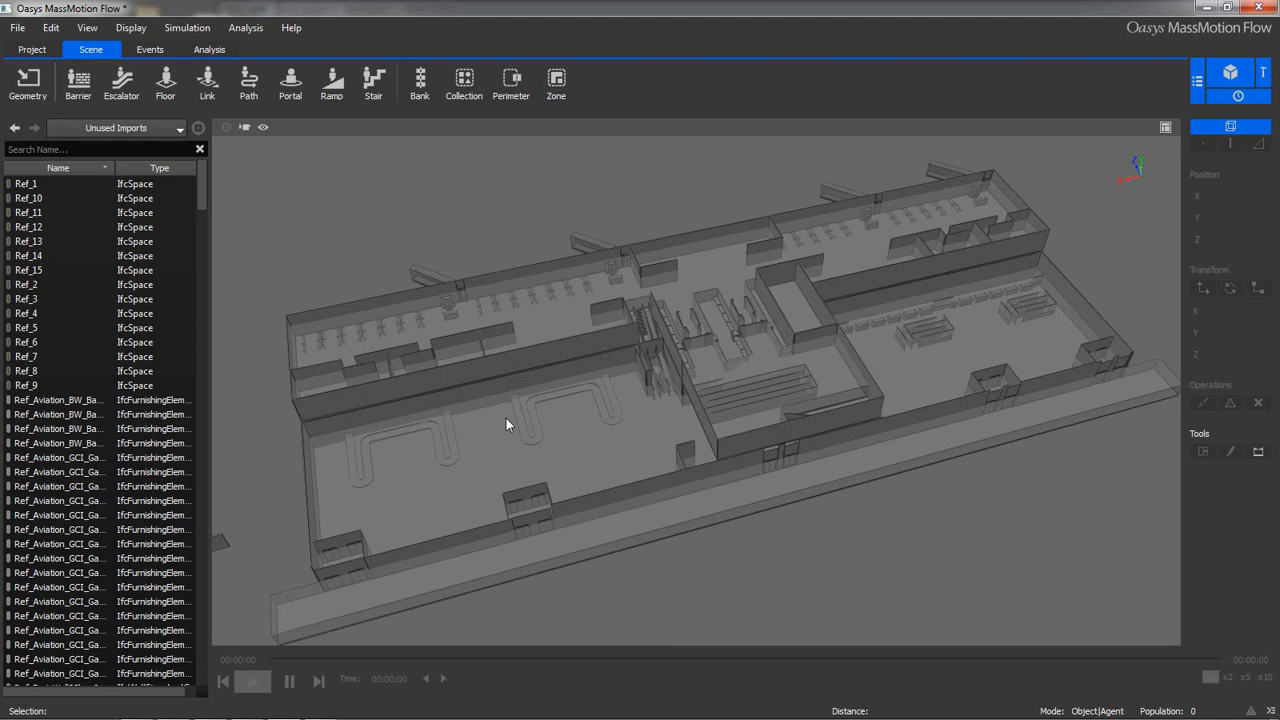
pyautogui.scroll(-2, 506, 418)
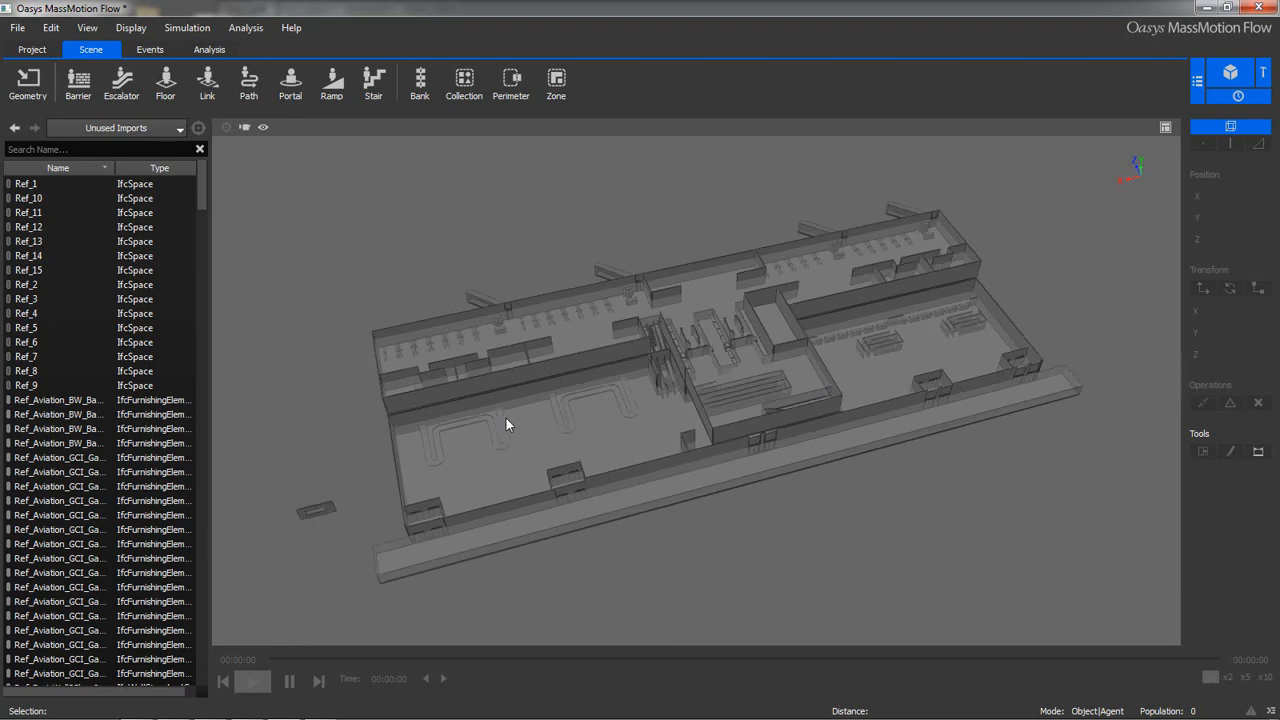
pyautogui.scroll(2, 616, 466)
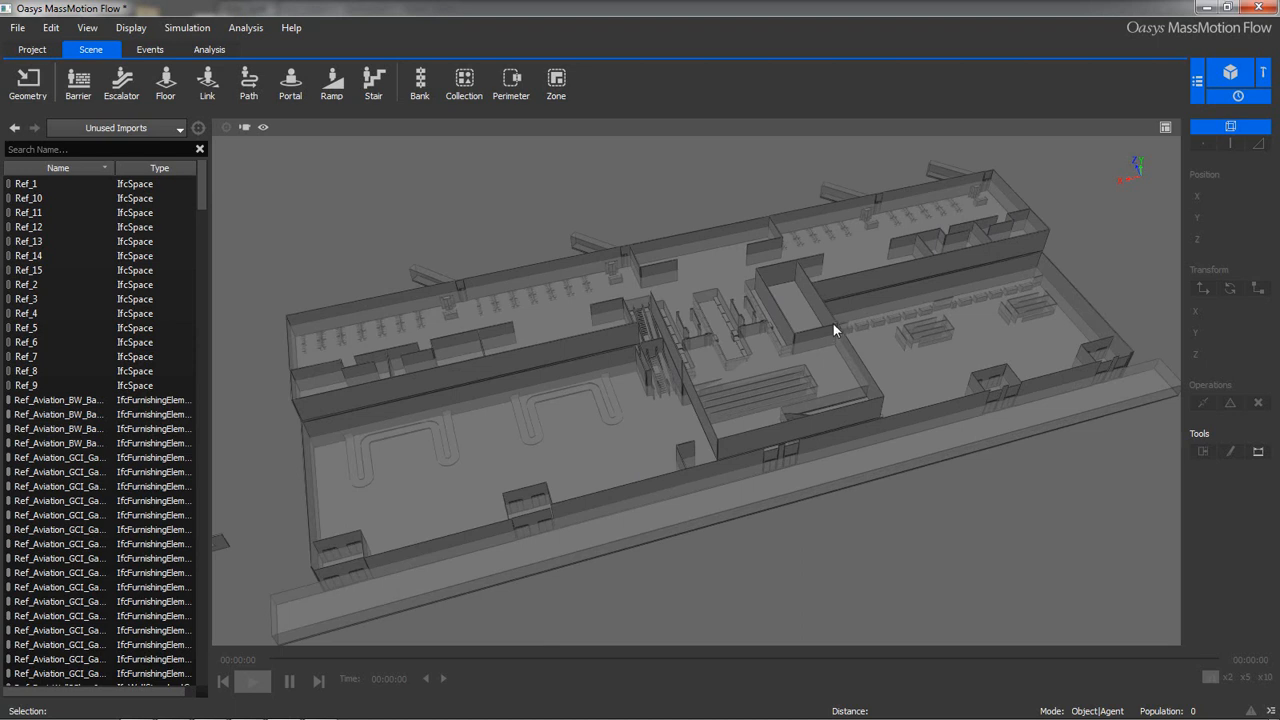
# Generate a barrier from the short reference wall at the near end of the small central room
pyautogui.scroll(2, 833, 334)
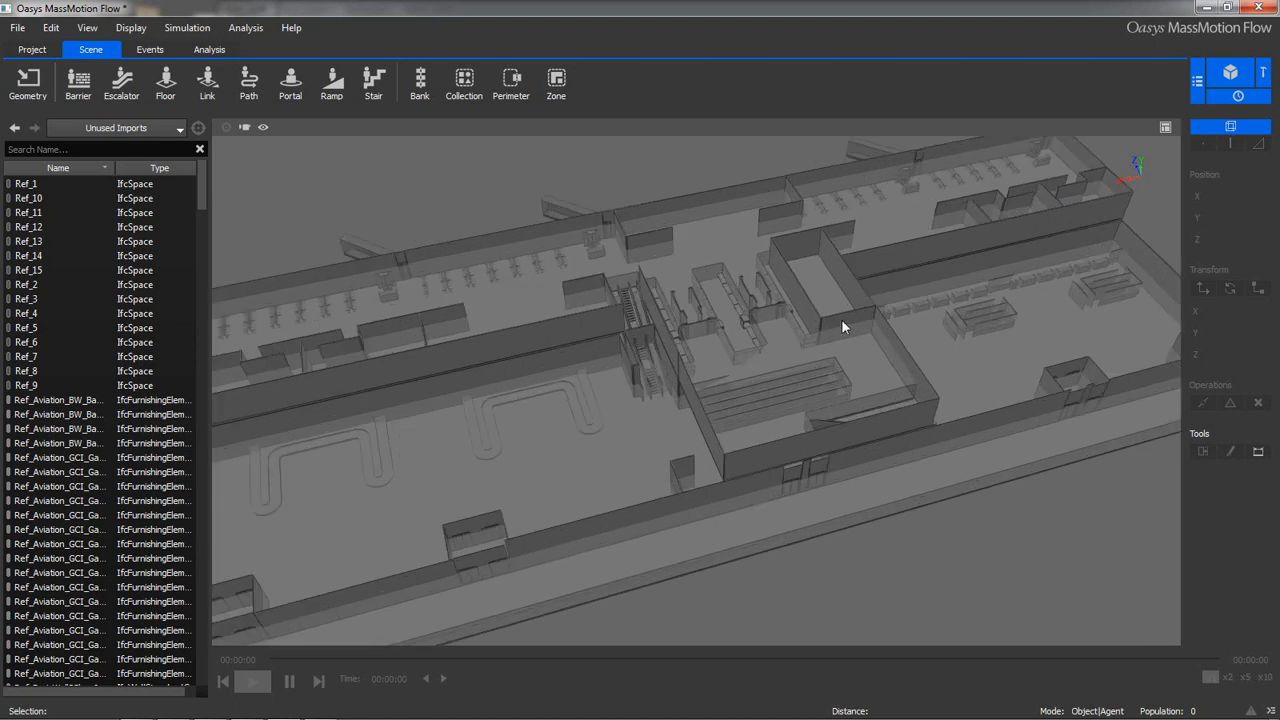
pyautogui.click(842, 325)
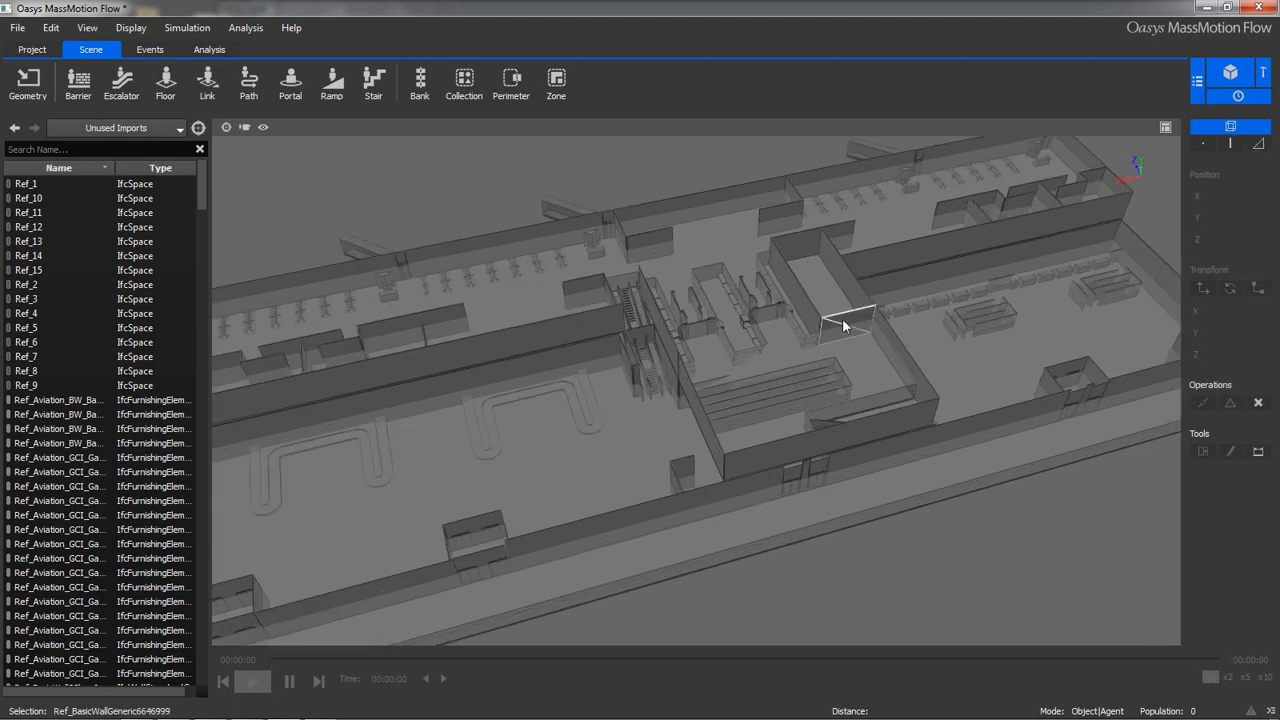
pyautogui.rightClick(843, 325)
pyautogui.moveTo(906, 396)
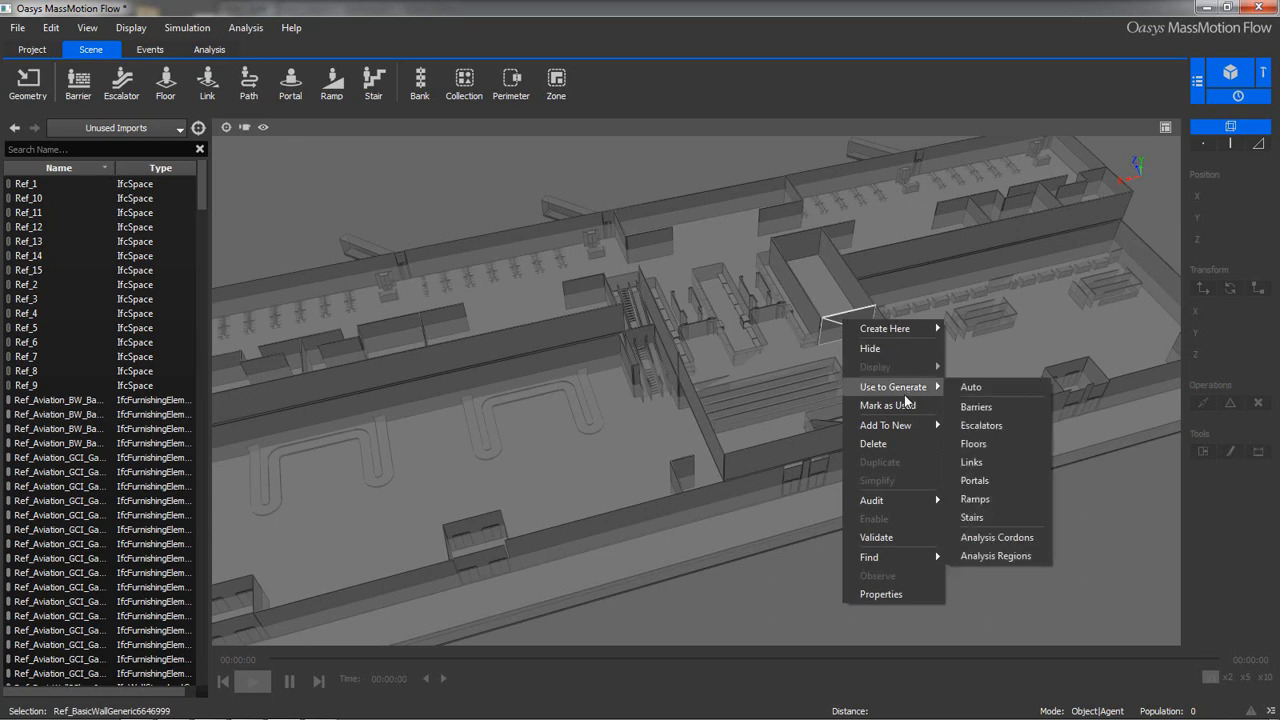
pyautogui.click(978, 406)
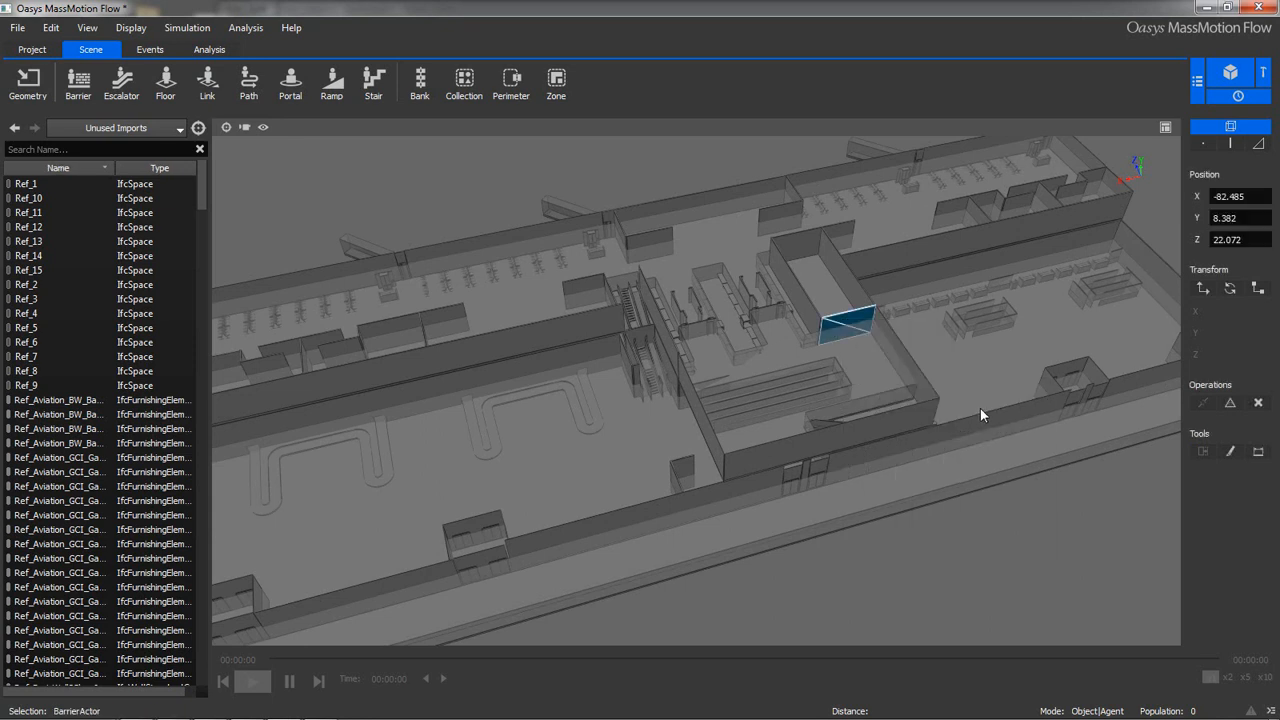
# Generate barriers from the wall at the far end of the small central room and the long wall beside the escalators
pyautogui.scroll(-2, 970, 407)
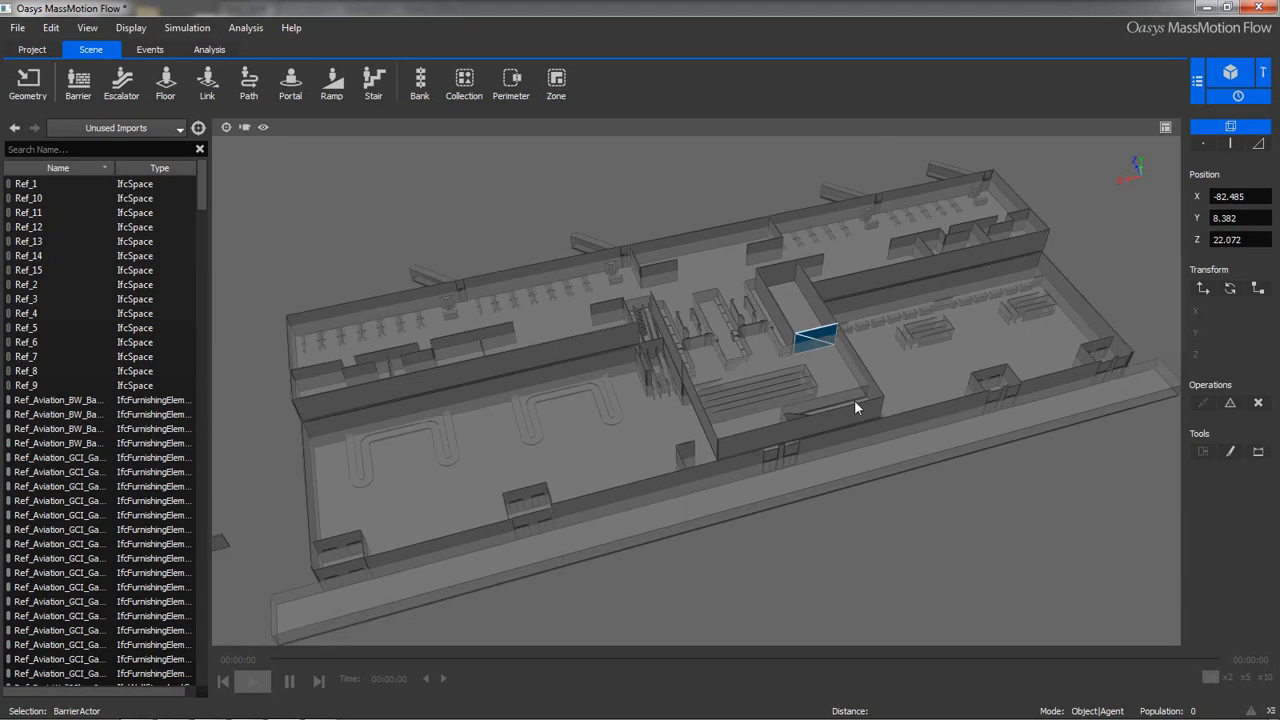
pyautogui.scroll(2, 855, 402)
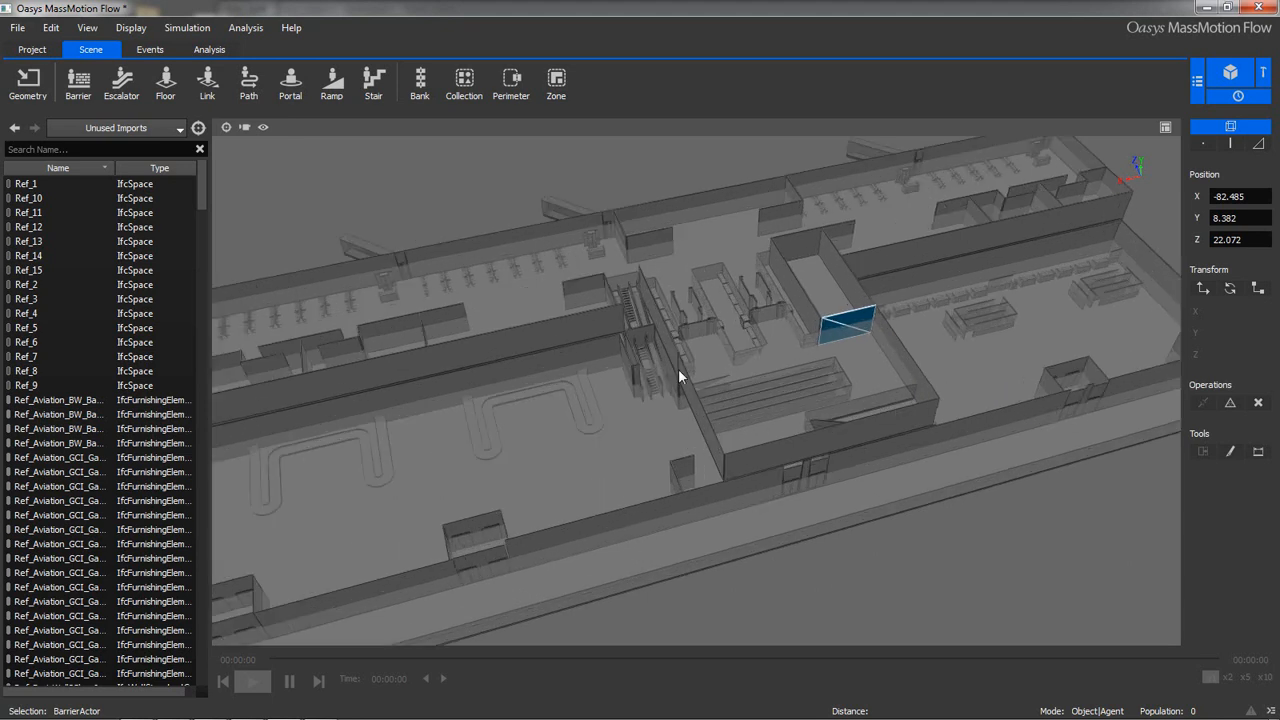
pyautogui.click(803, 248)
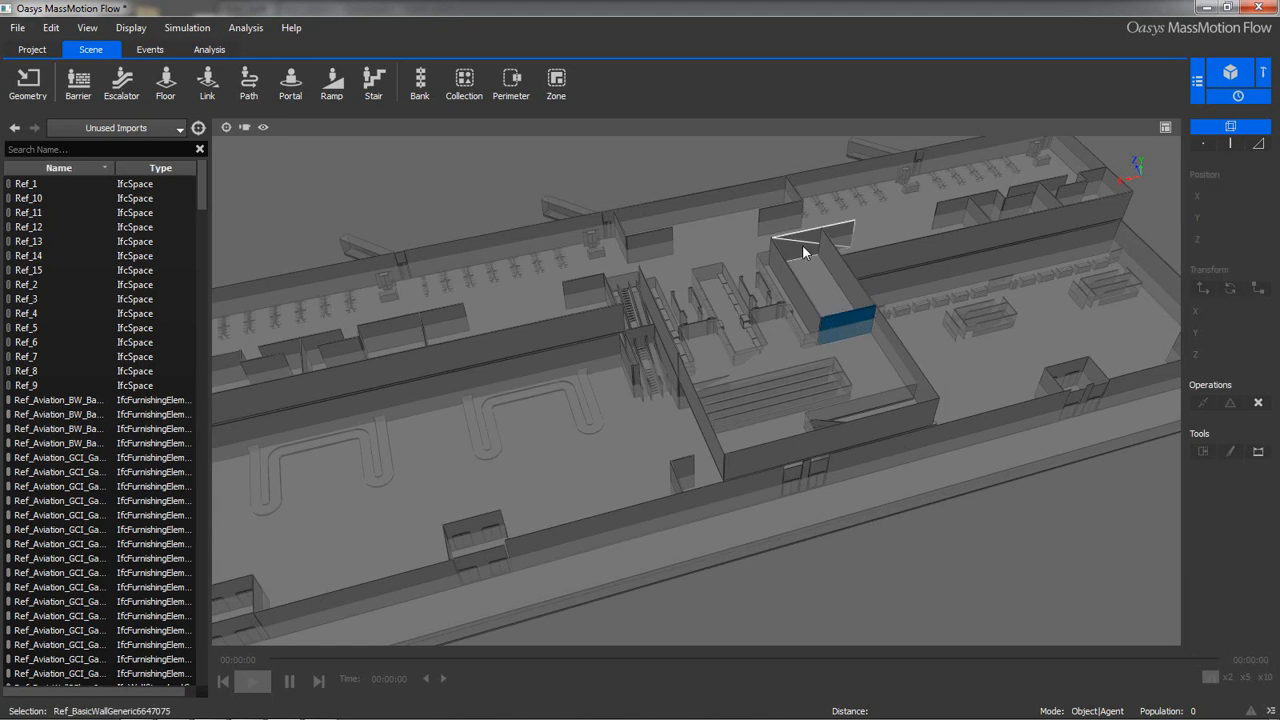
pyautogui.keyDown('ctrl'); pyautogui.click(550, 331); pyautogui.keyUp('ctrl')
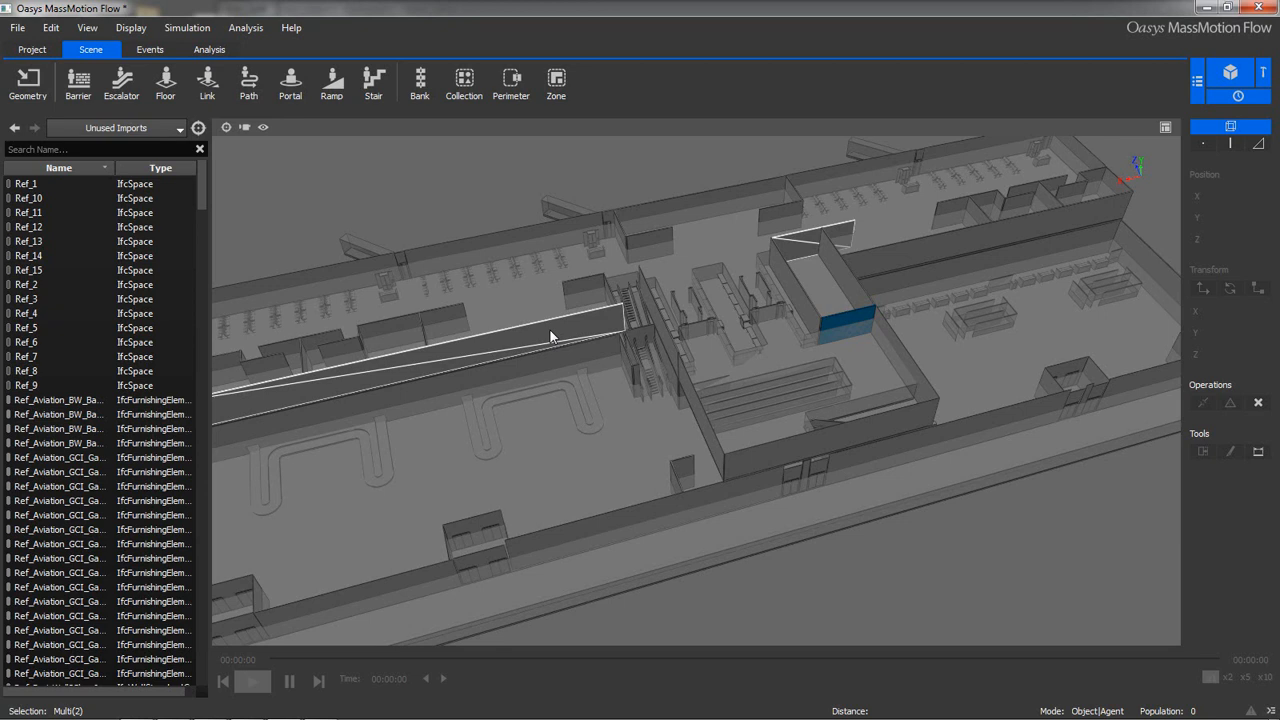
pyautogui.rightClick(549, 328)
pyautogui.moveTo(600, 397)
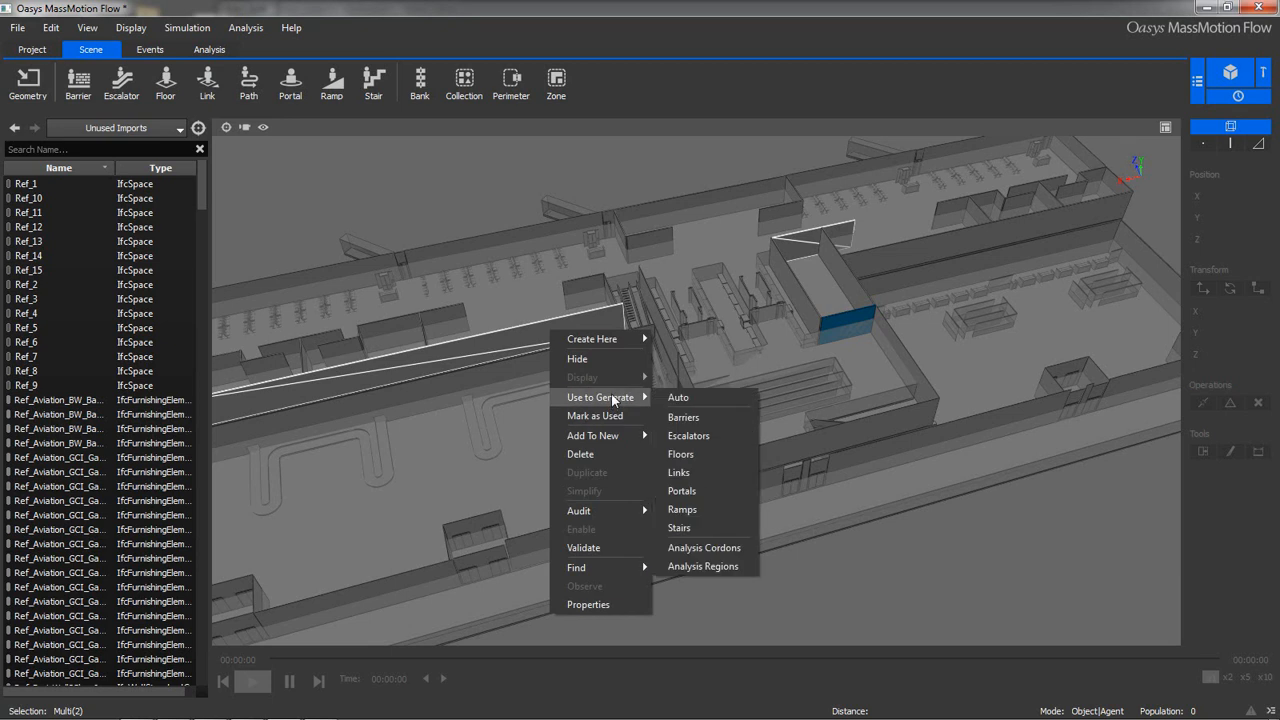
pyautogui.click(705, 419)
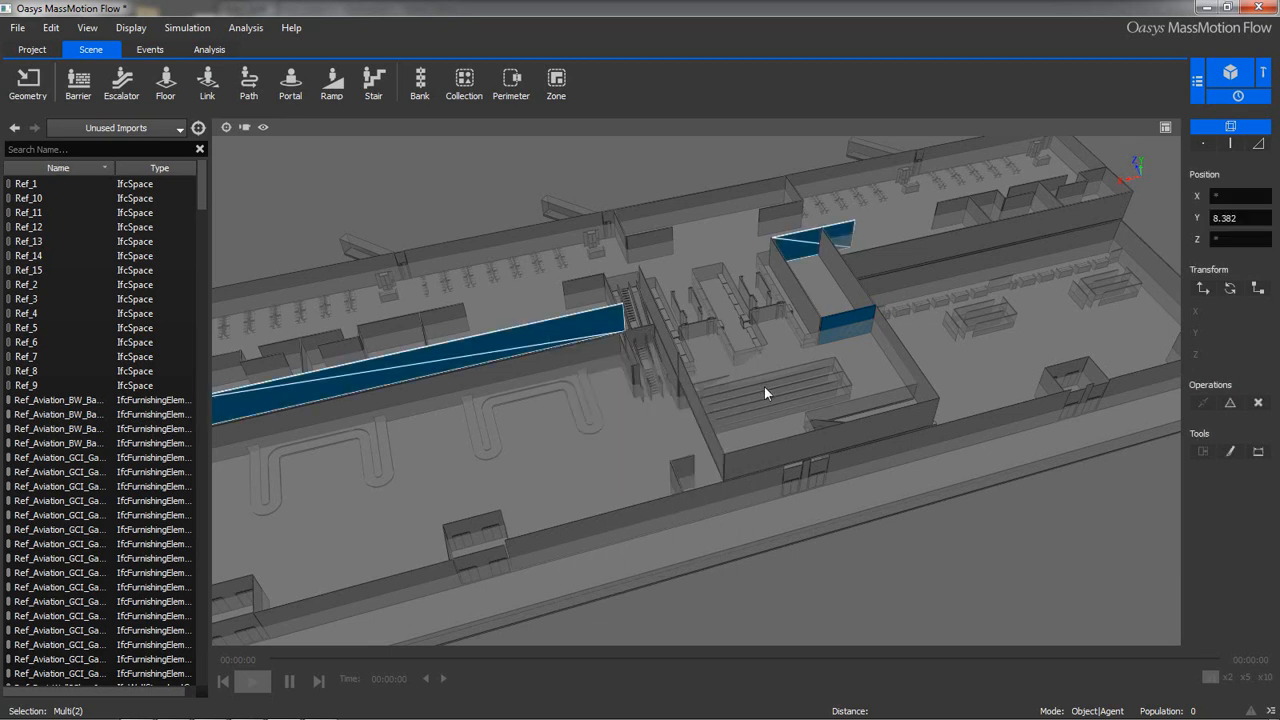
# Select the entire airport model and generate simulation objects from it with the Auto option
pyautogui.click(764, 386)
pyautogui.scroll(-3, 752, 390)
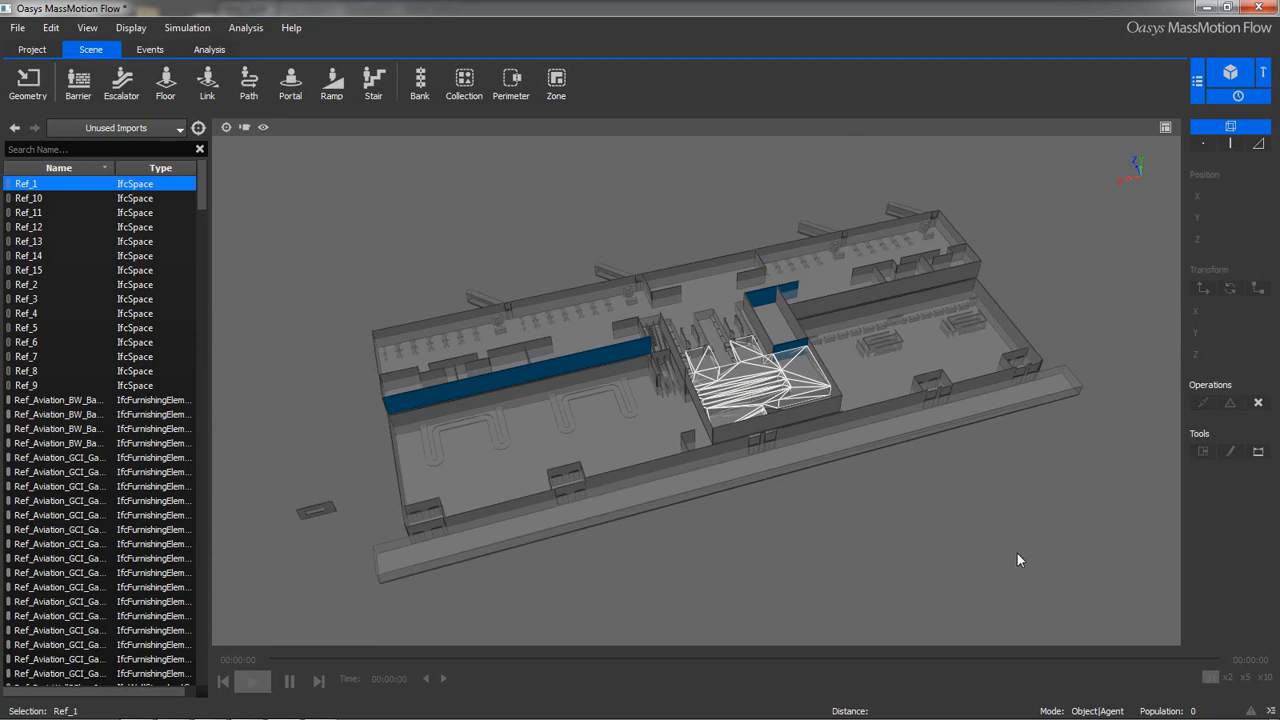
pyautogui.moveTo(1076, 588); pyautogui.dragTo(263, 196)
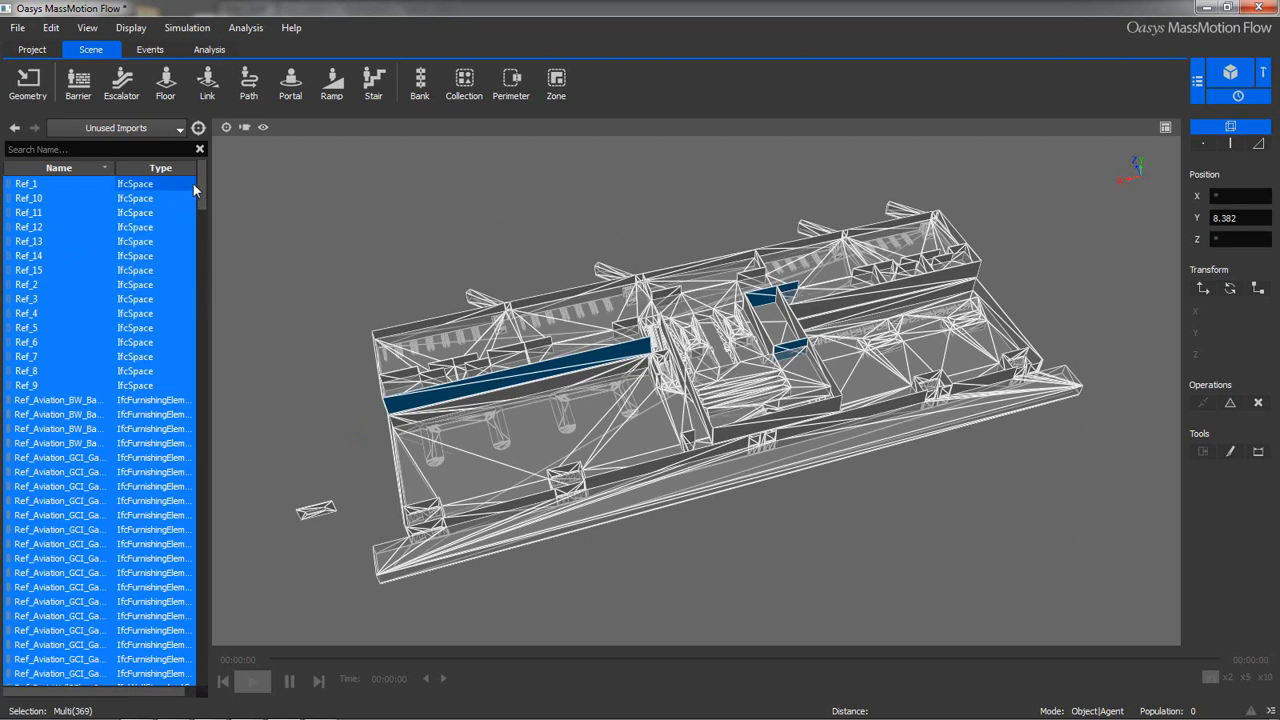
pyautogui.moveTo(198, 179)
pyautogui.mouseDown()
pyautogui.moveTo(199, 501)
pyautogui.moveTo(206, 160)
pyautogui.mouseUp()
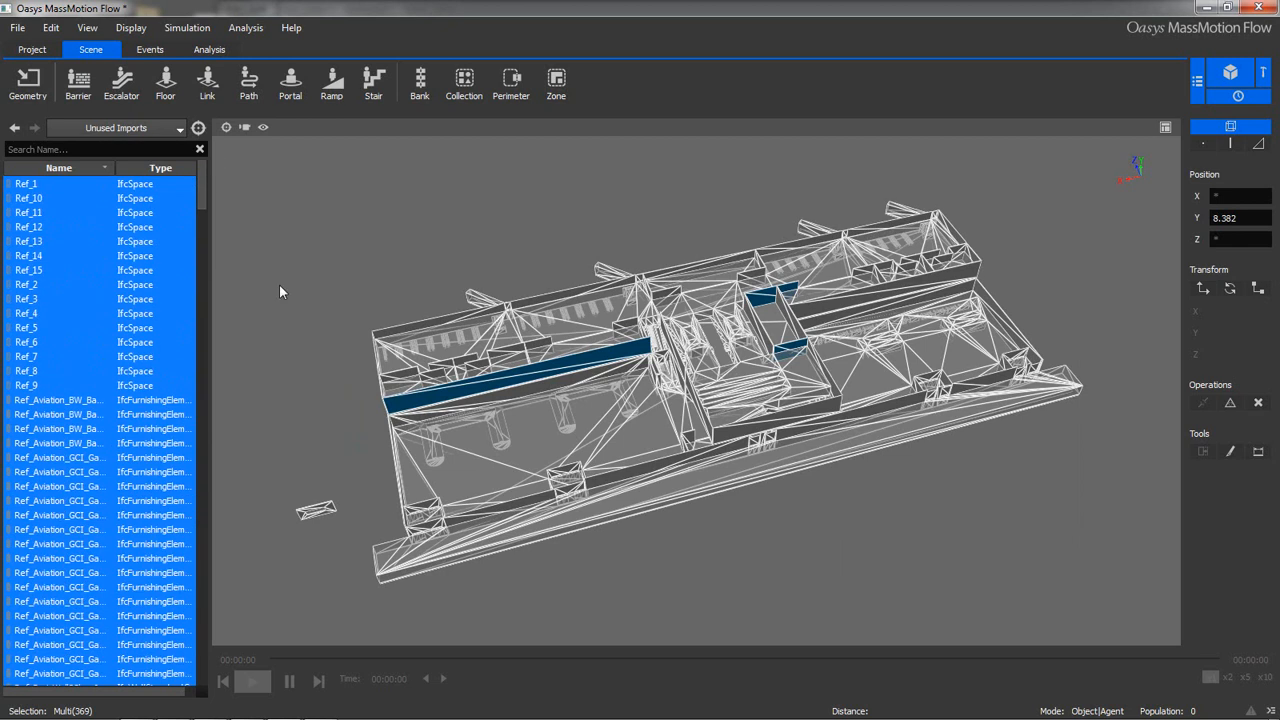
pyautogui.rightClick(699, 340)
pyautogui.moveTo(724, 400)
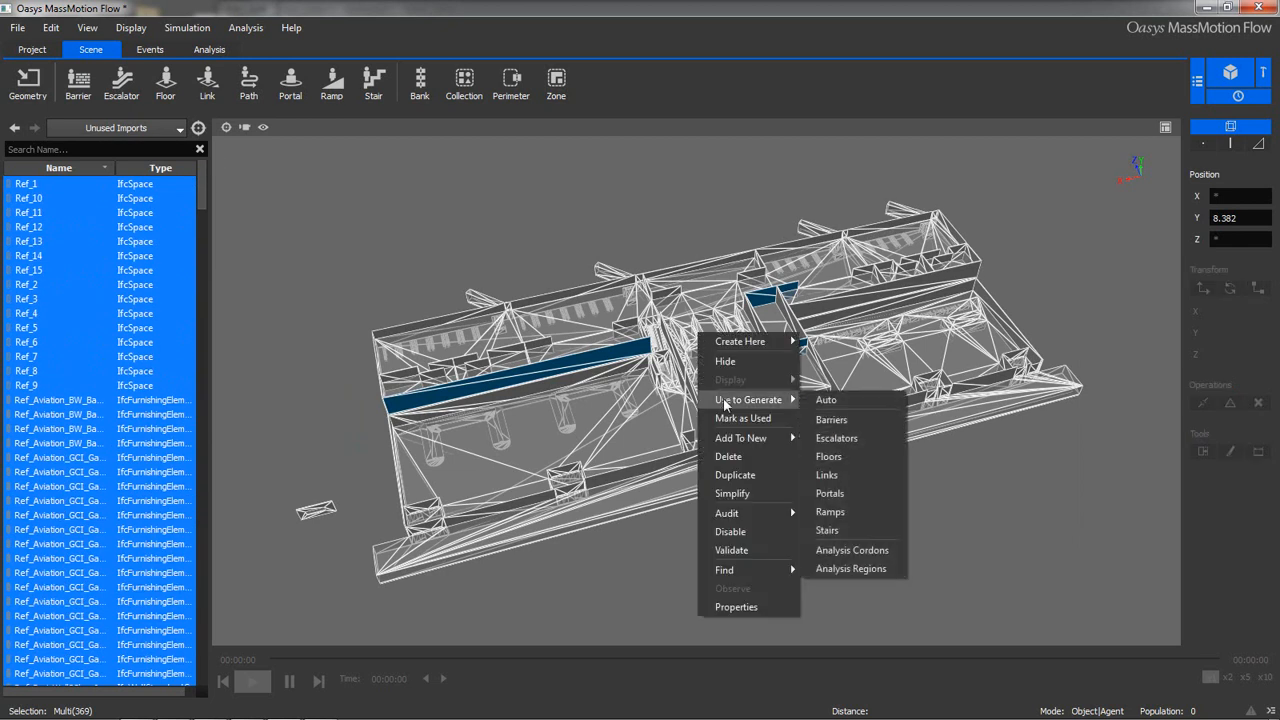
pyautogui.click(826, 400)
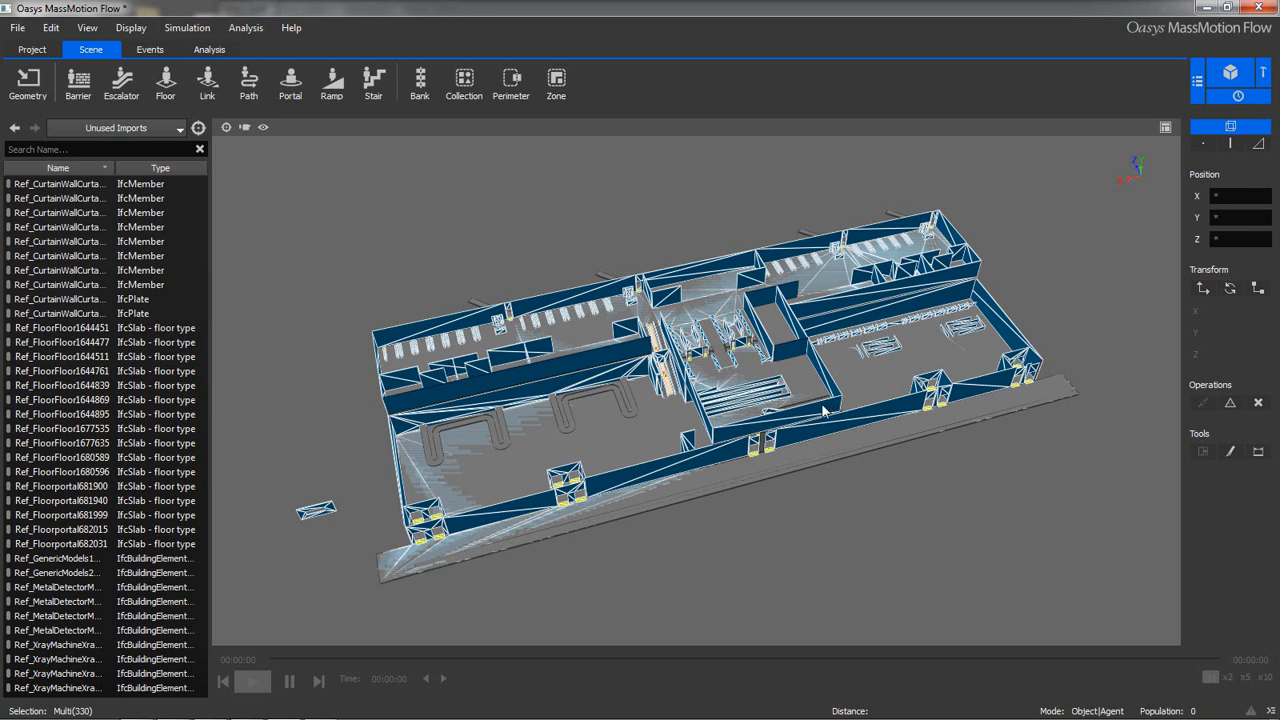
# Examine the generated barriers, escalators, links and floors around the entrances, baggage hall and security area
pyautogui.keyDown('alt'); pyautogui.moveTo(747, 392); pyautogui.dragTo(557, 386); pyautogui.keyUp('alt')
pyautogui.scroll(4, 706, 392)
pyautogui.moveTo(800, 399); pyautogui.dragTo(803, 398, button='middle')
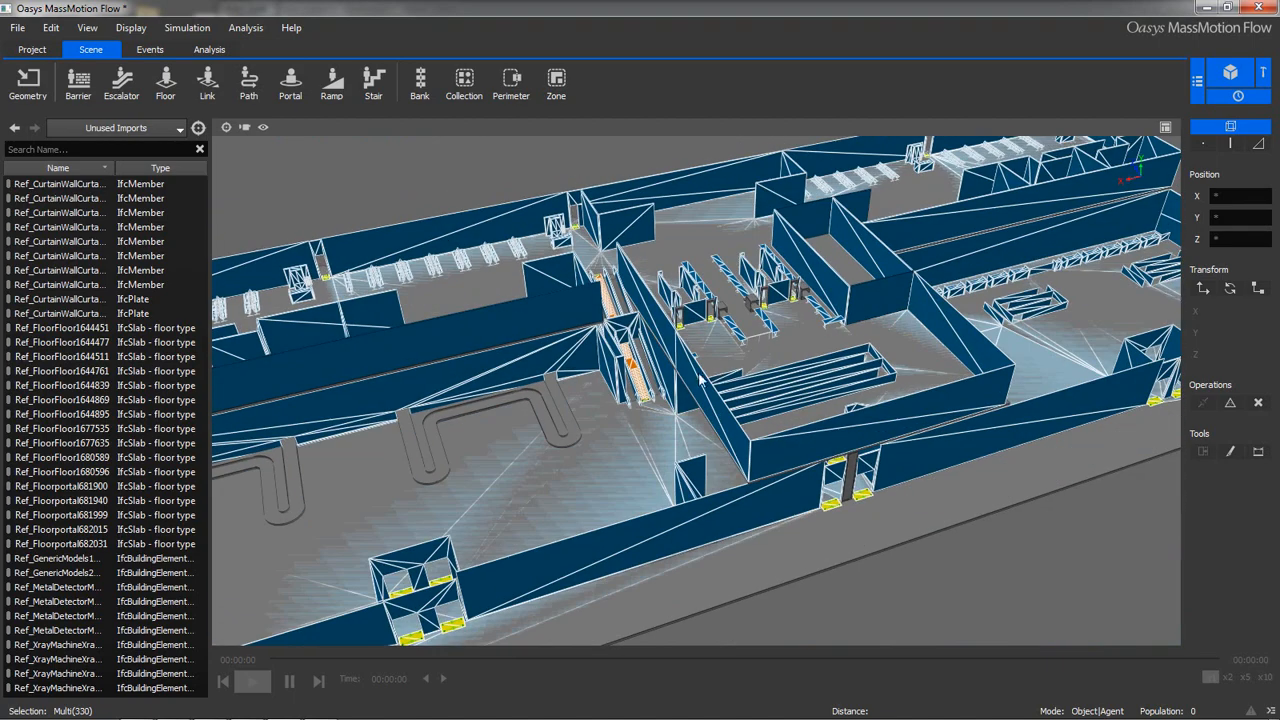
pyautogui.moveTo(600, 417); pyautogui.dragTo(677, 271, button='middle')
pyautogui.scroll(2, 555, 460)
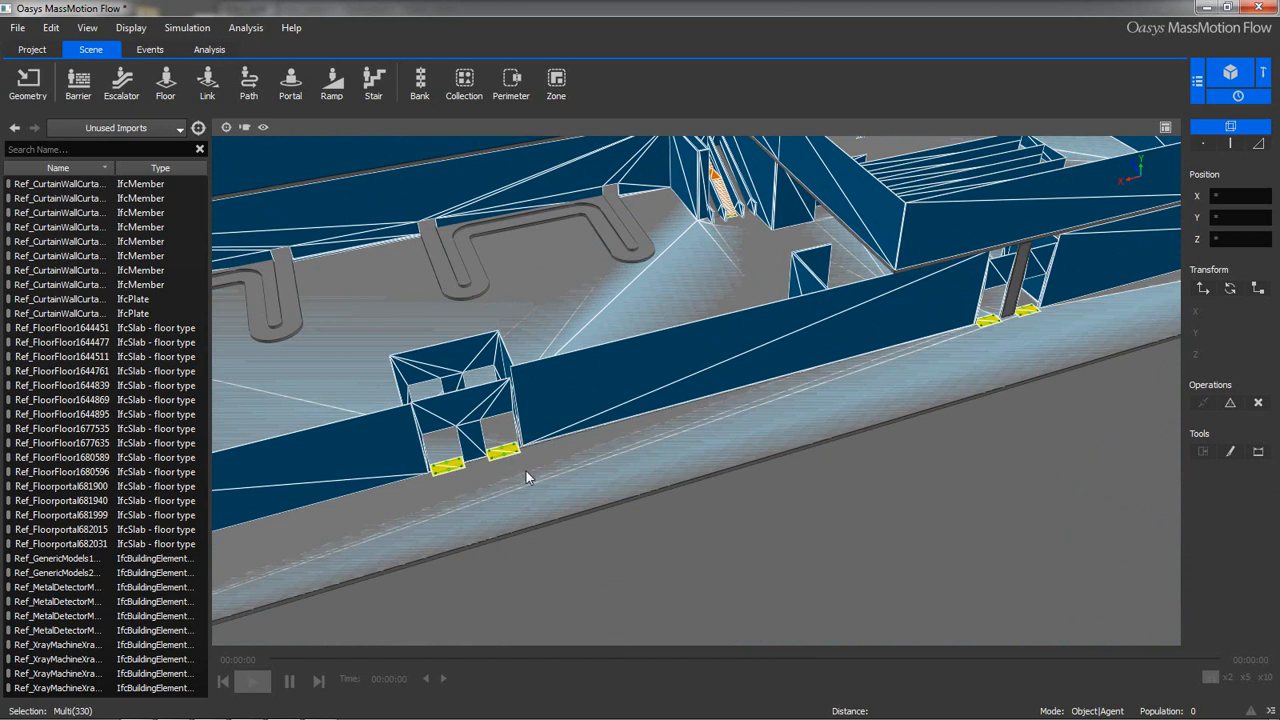
pyautogui.scroll(2, 495, 440)
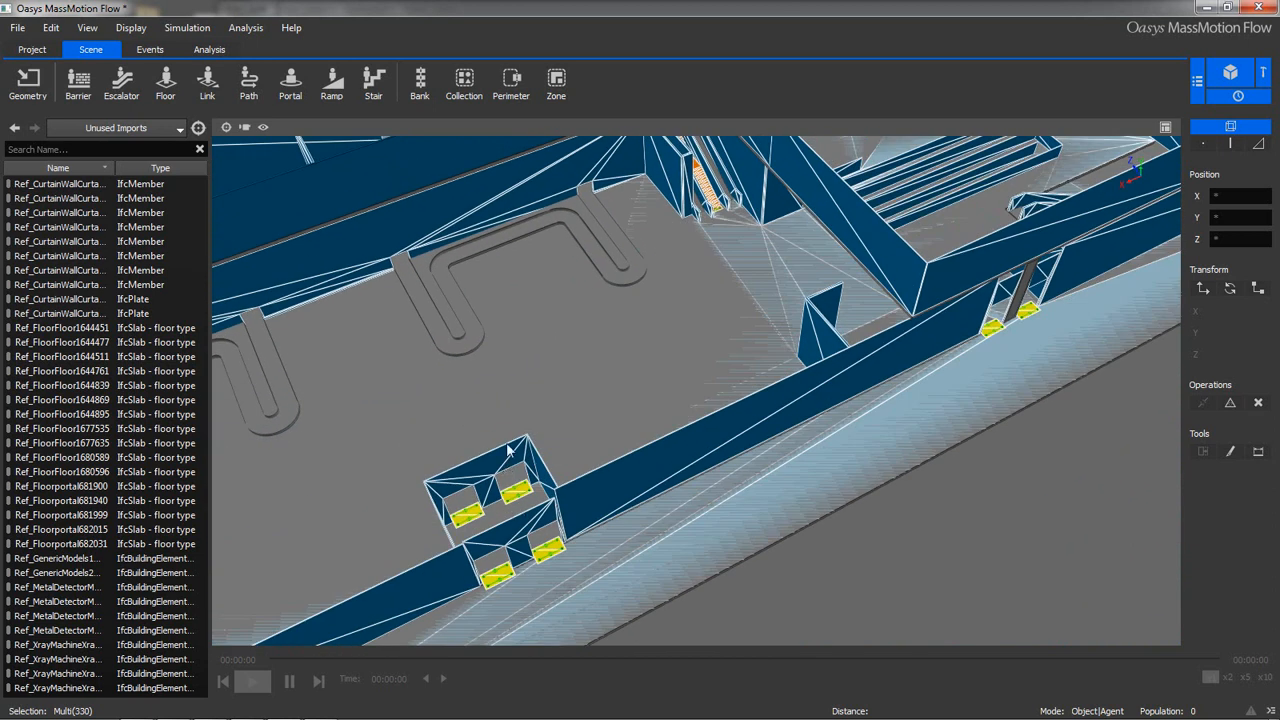
pyautogui.scroll(-4, 558, 425)
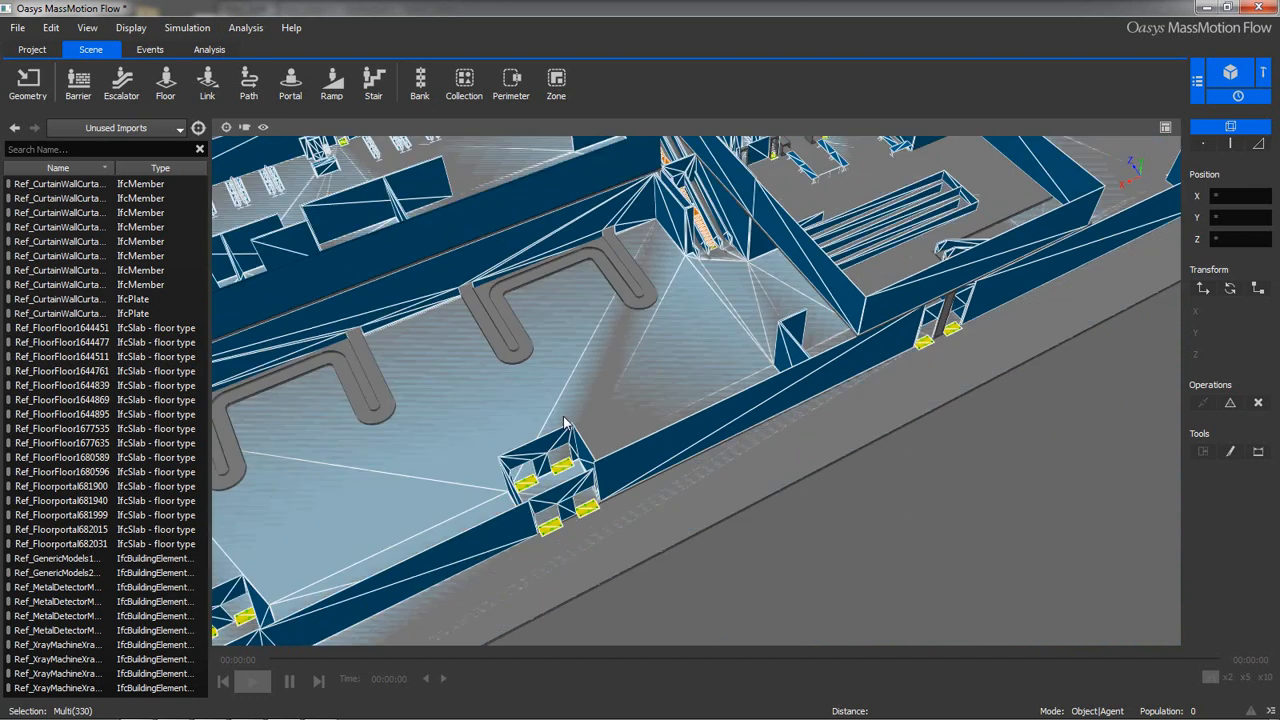
pyautogui.moveTo(663, 377); pyautogui.dragTo(587, 424, button='middle')
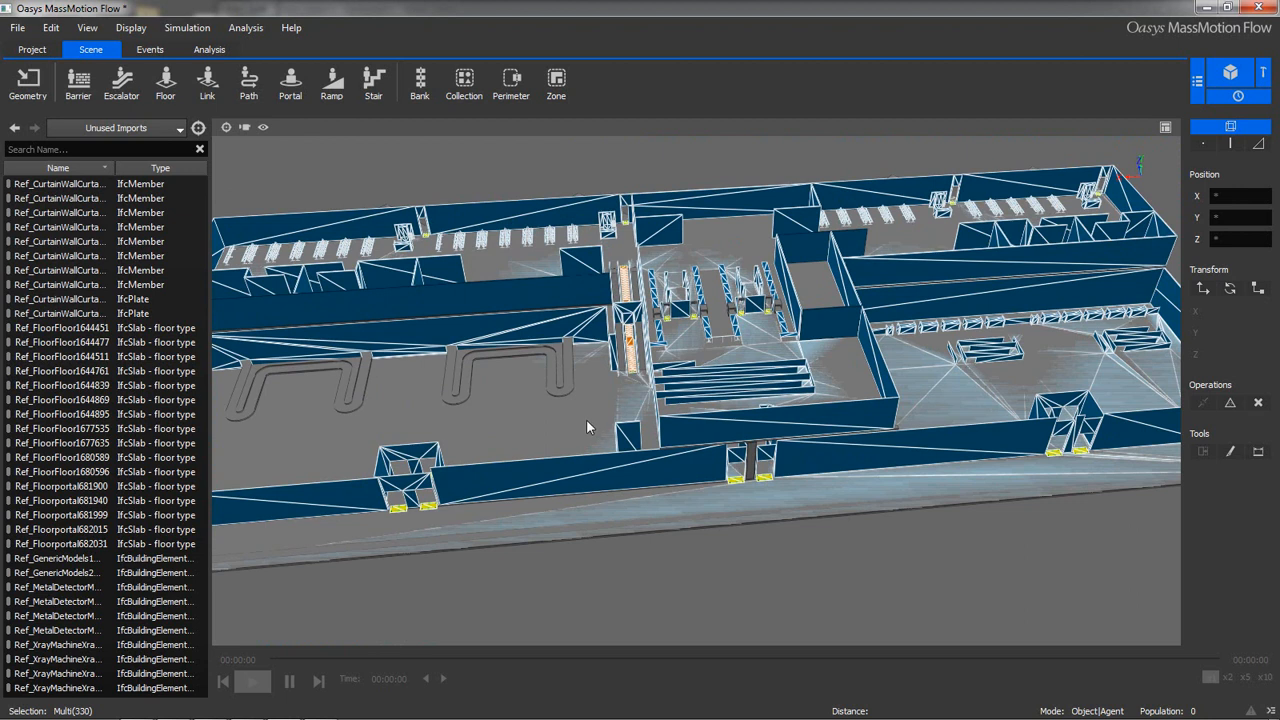
pyautogui.moveTo(600, 422); pyautogui.dragTo(604, 455, button='middle')
# Generate barriers from the two baggage carousel reference objects in the baggage hall
pyautogui.click(461, 148)
pyautogui.scroll(4, 483, 408)
pyautogui.moveTo(433, 417); pyautogui.dragTo(659, 377, button='middle')
pyautogui.click(523, 342)
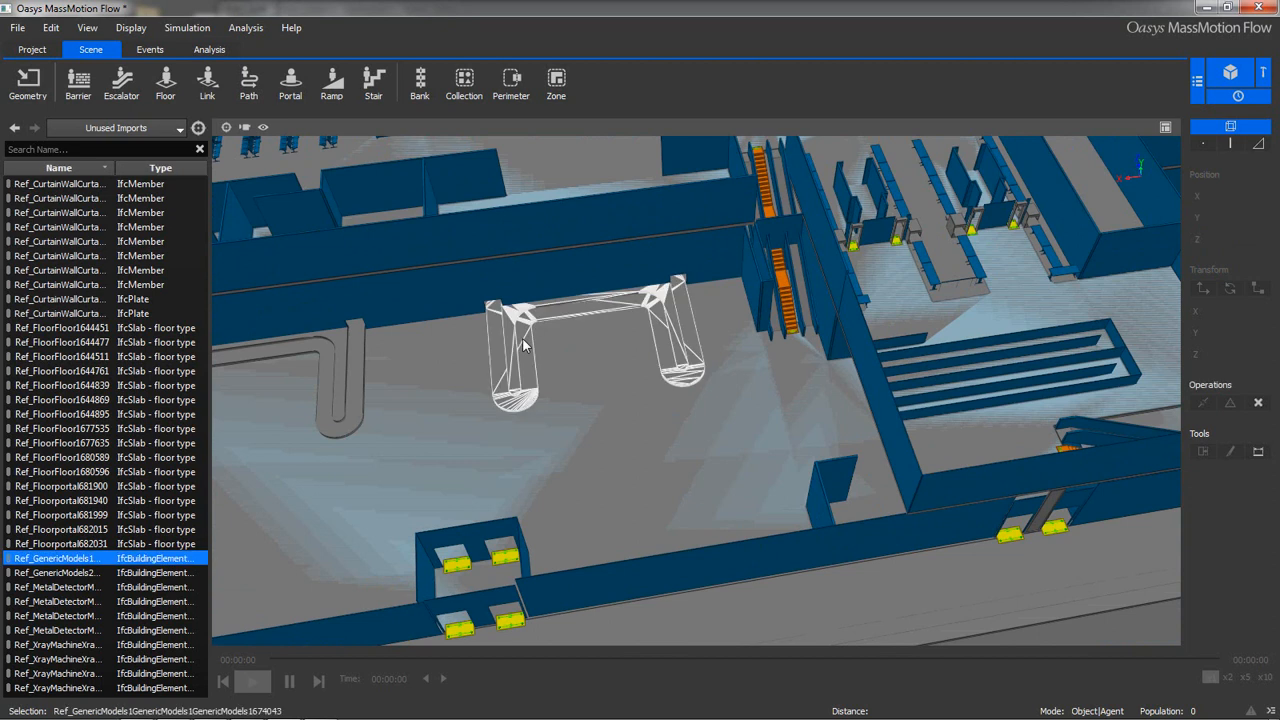
pyautogui.keyDown('shift'); pyautogui.click(349, 381); pyautogui.keyUp('shift')
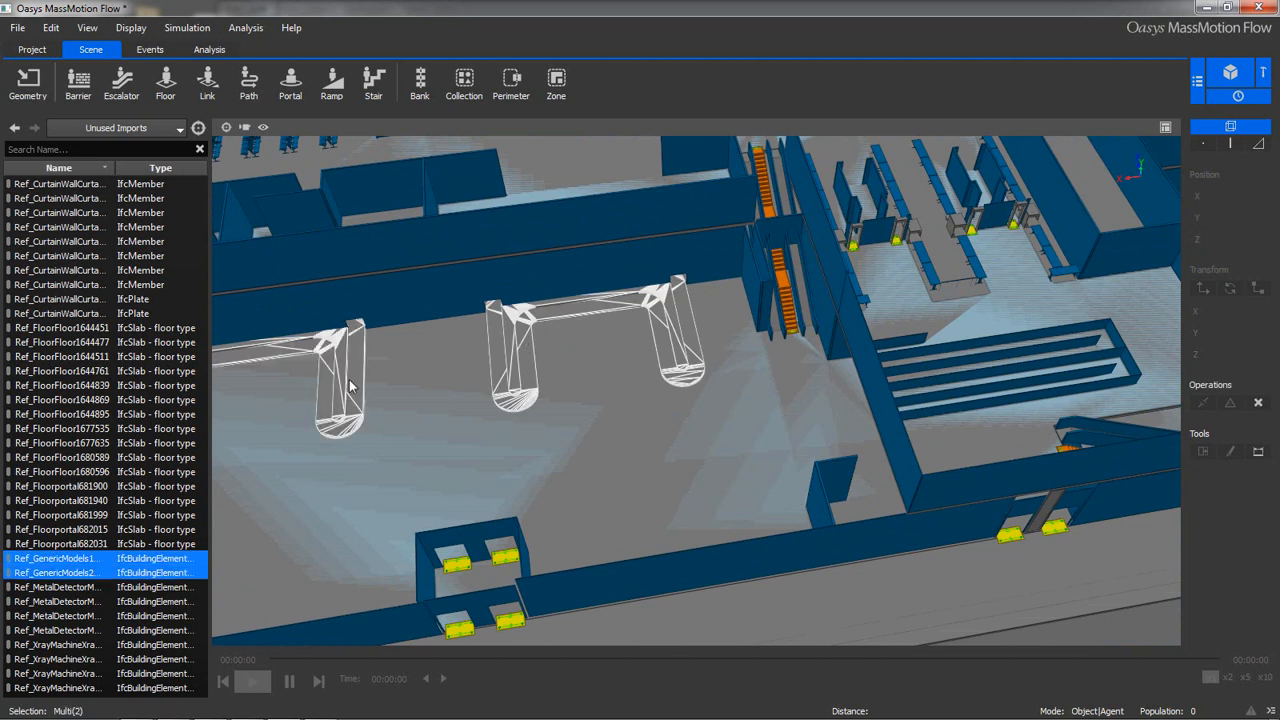
pyautogui.rightClick(349, 381)
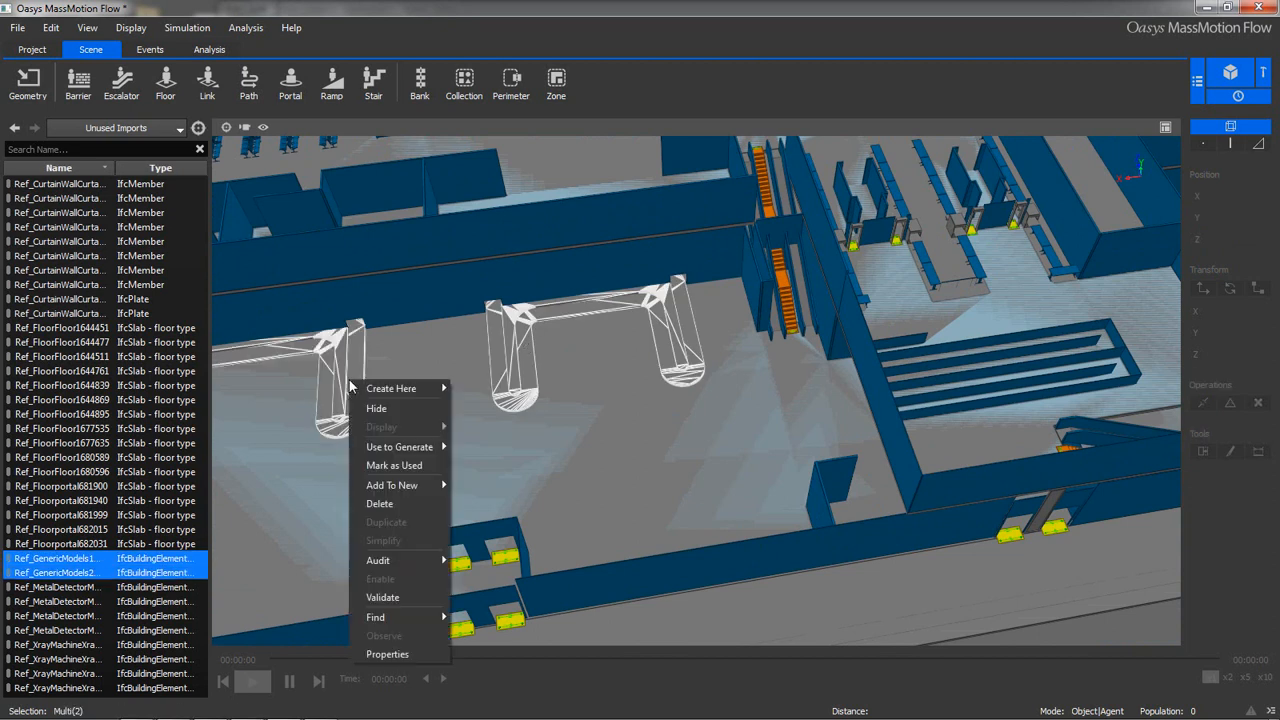
pyautogui.moveTo(389, 452)
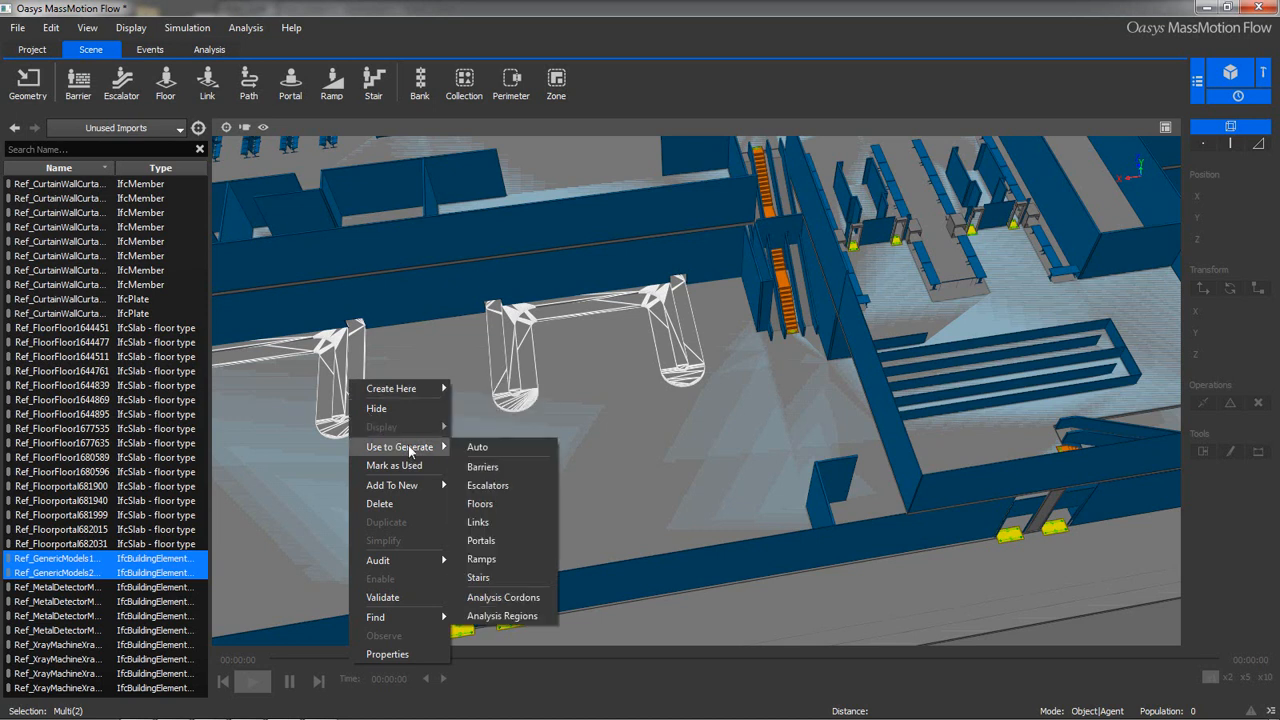
pyautogui.click(511, 470)
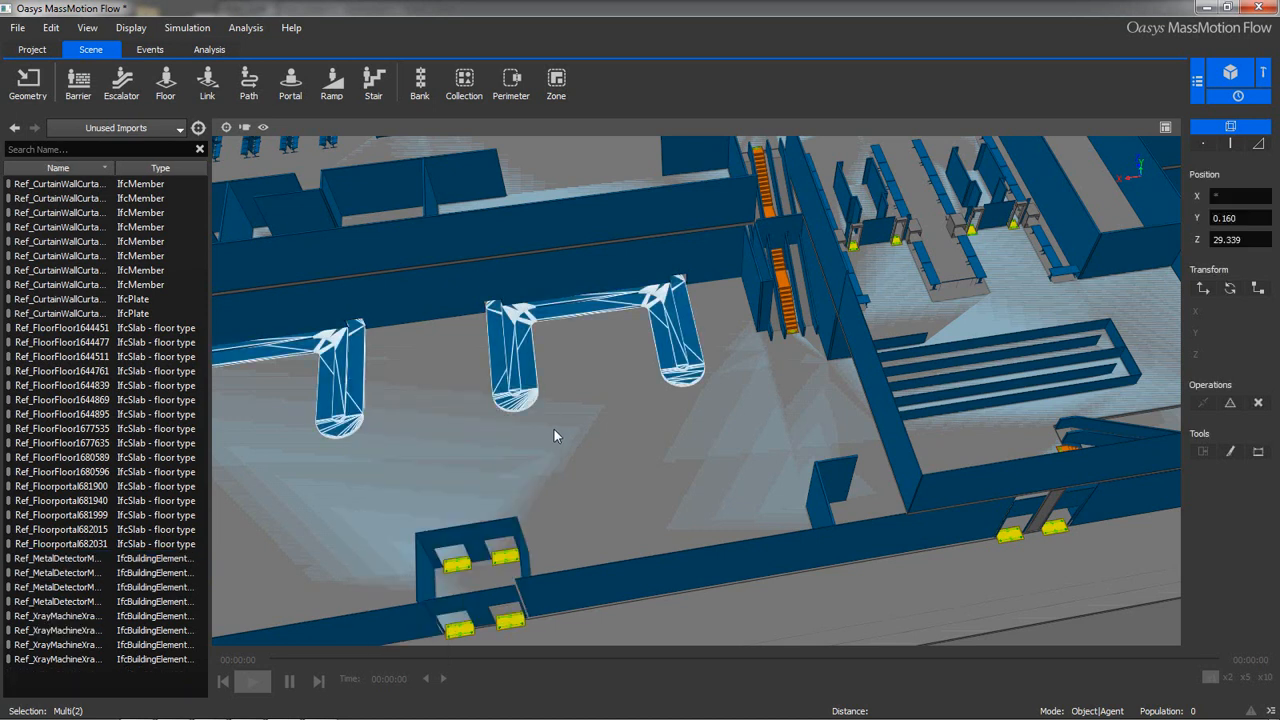
# Generate escalators from the four sloped reference floor slabs on both sides of the central stair flights
pyautogui.moveTo(611, 388); pyautogui.dragTo(439, 505, button='middle')
pyautogui.scroll(5, 507, 431)
pyautogui.moveTo(507, 431); pyautogui.dragTo(606, 406, button='middle')
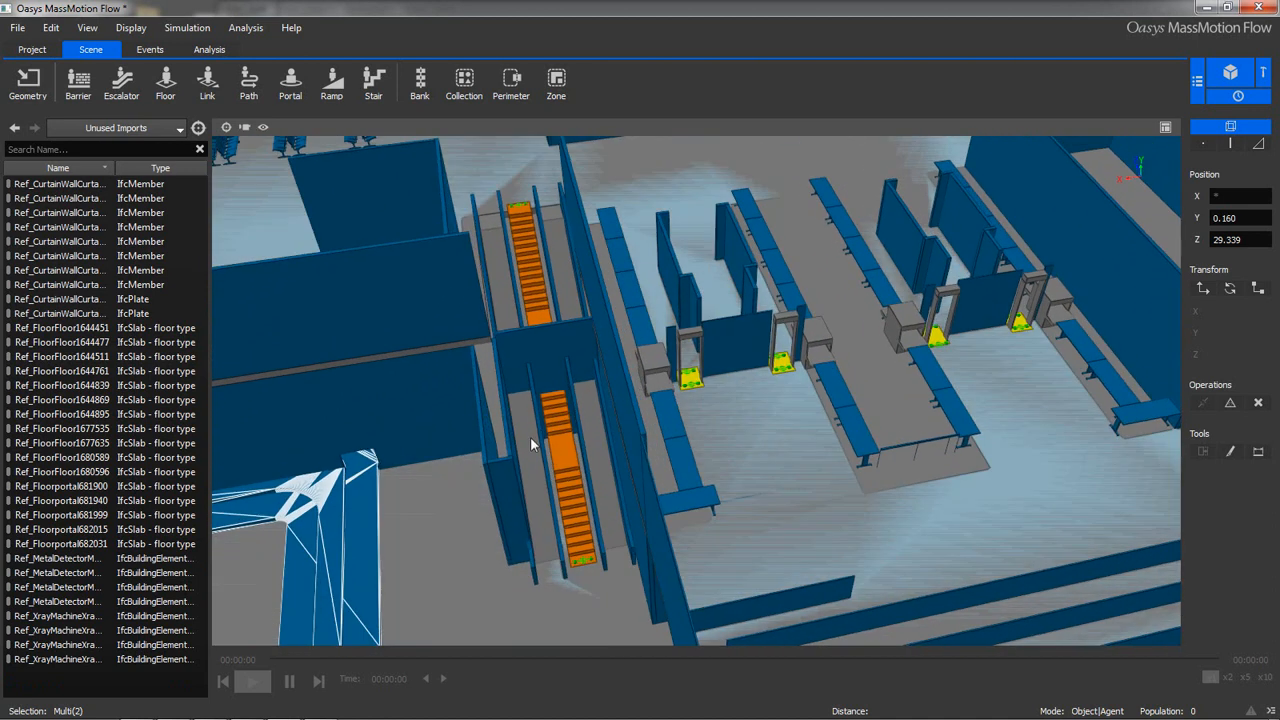
pyautogui.click(530, 436)
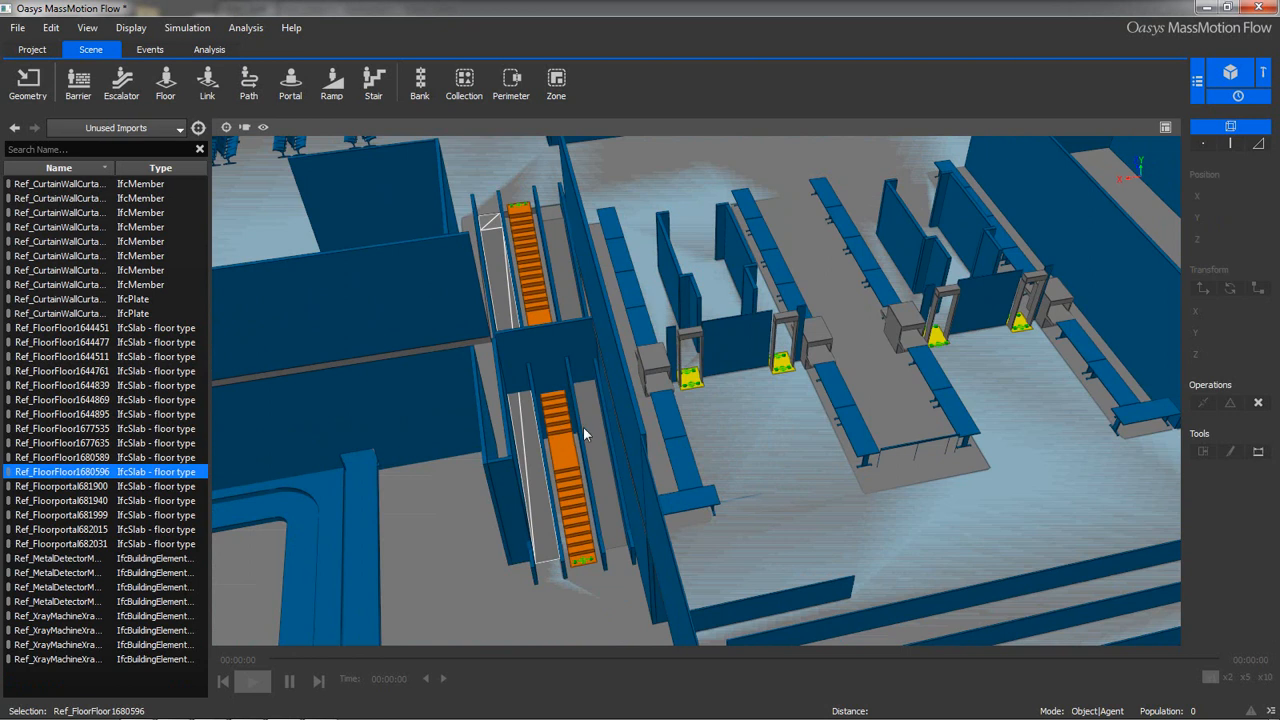
pyautogui.keyDown('shift'); pyautogui.click(590, 420); pyautogui.keyUp('shift')
pyautogui.moveTo(709, 476); pyautogui.dragTo(596, 383, button='middle')
pyautogui.scroll(-5, 497, 478)
pyautogui.keyDown('shift'); pyautogui.click(512, 430); pyautogui.keyUp('shift')
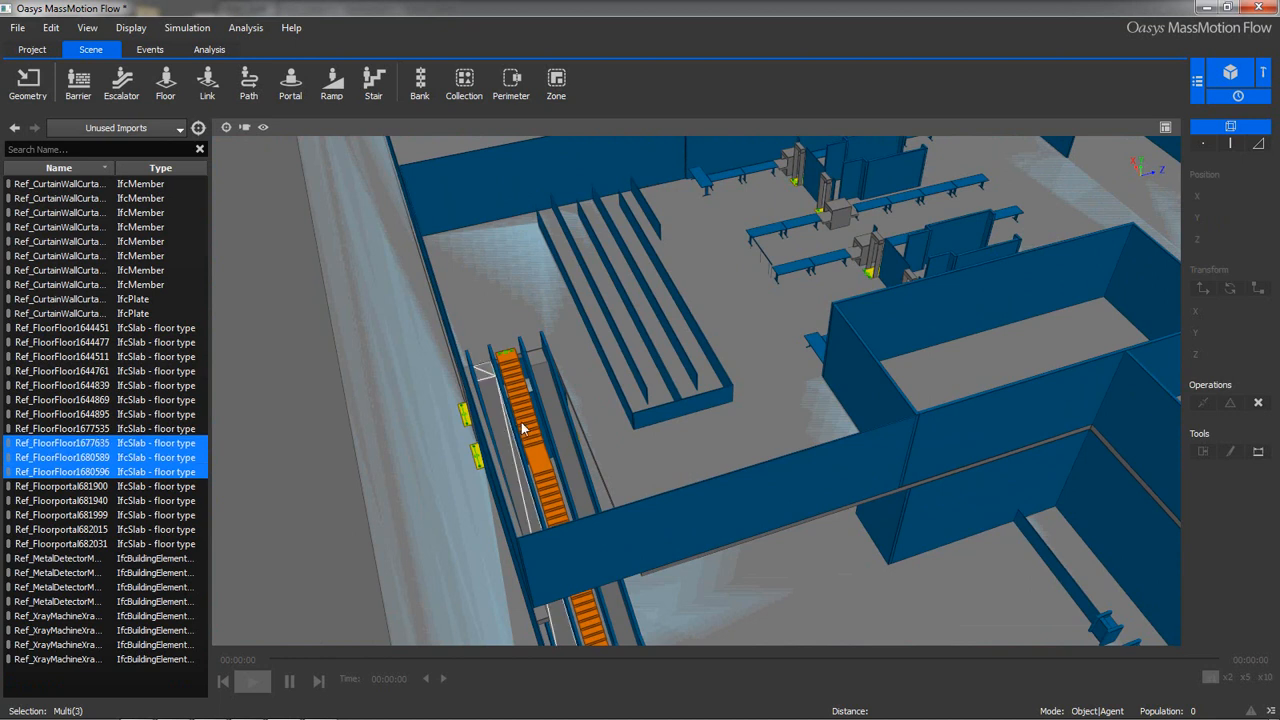
pyautogui.keyDown('shift'); pyautogui.click(552, 408); pyautogui.keyUp('shift')
pyautogui.rightClick(553, 407)
pyautogui.moveTo(603, 473)
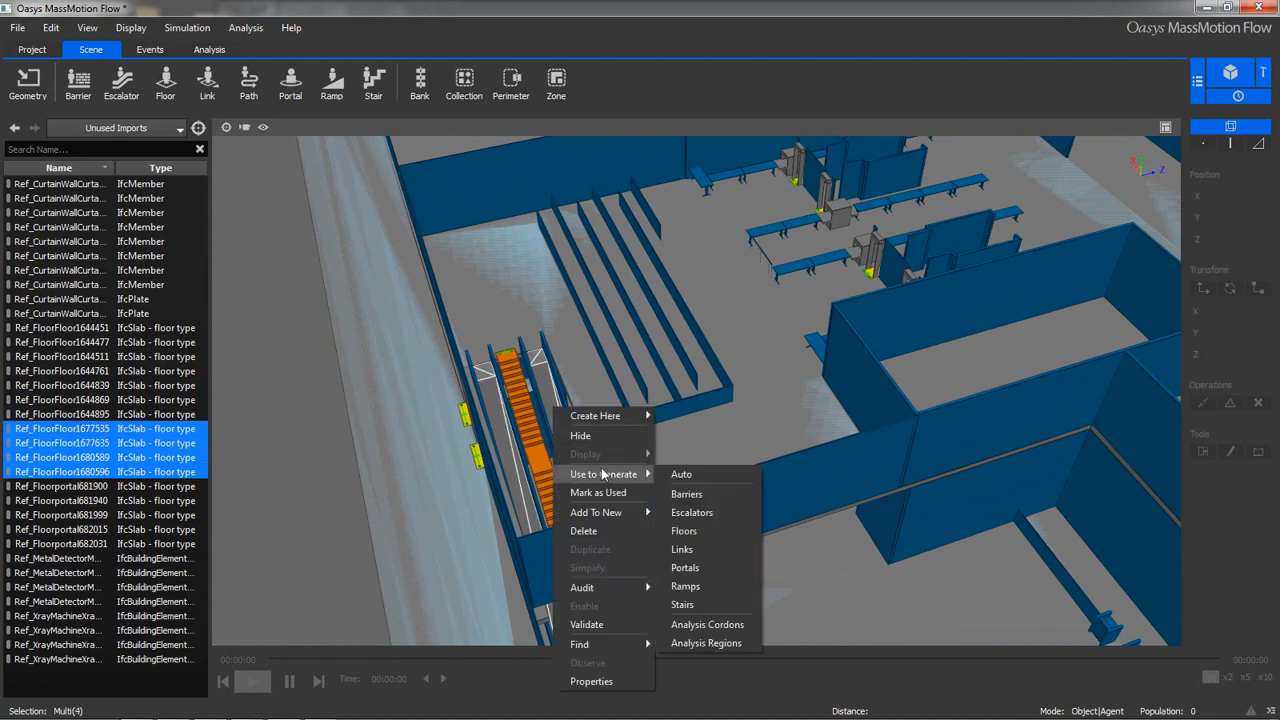
pyautogui.click(688, 513)
# Mark all remaining curtain wall, floor and floor portal references in the unused imports as used
pyautogui.keyDown('alt'); pyautogui.moveTo(534, 376); pyautogui.dragTo(775, 433); pyautogui.keyUp('alt')
pyautogui.keyDown('alt'); pyautogui.moveTo(676, 376); pyautogui.dragTo(745, 419); pyautogui.keyUp('alt')
pyautogui.scroll(-5, 688, 416)
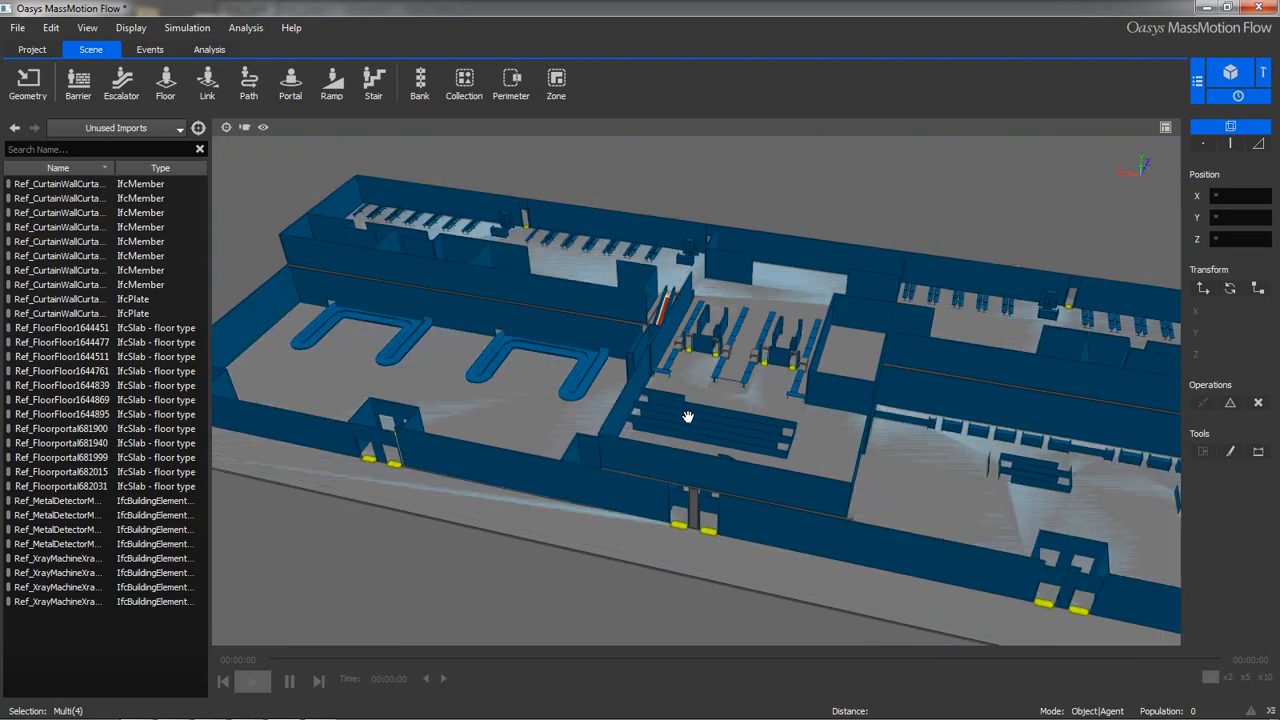
pyautogui.keyDown('alt'); pyautogui.moveTo(688, 416); pyautogui.dragTo(710, 432); pyautogui.keyUp('alt')
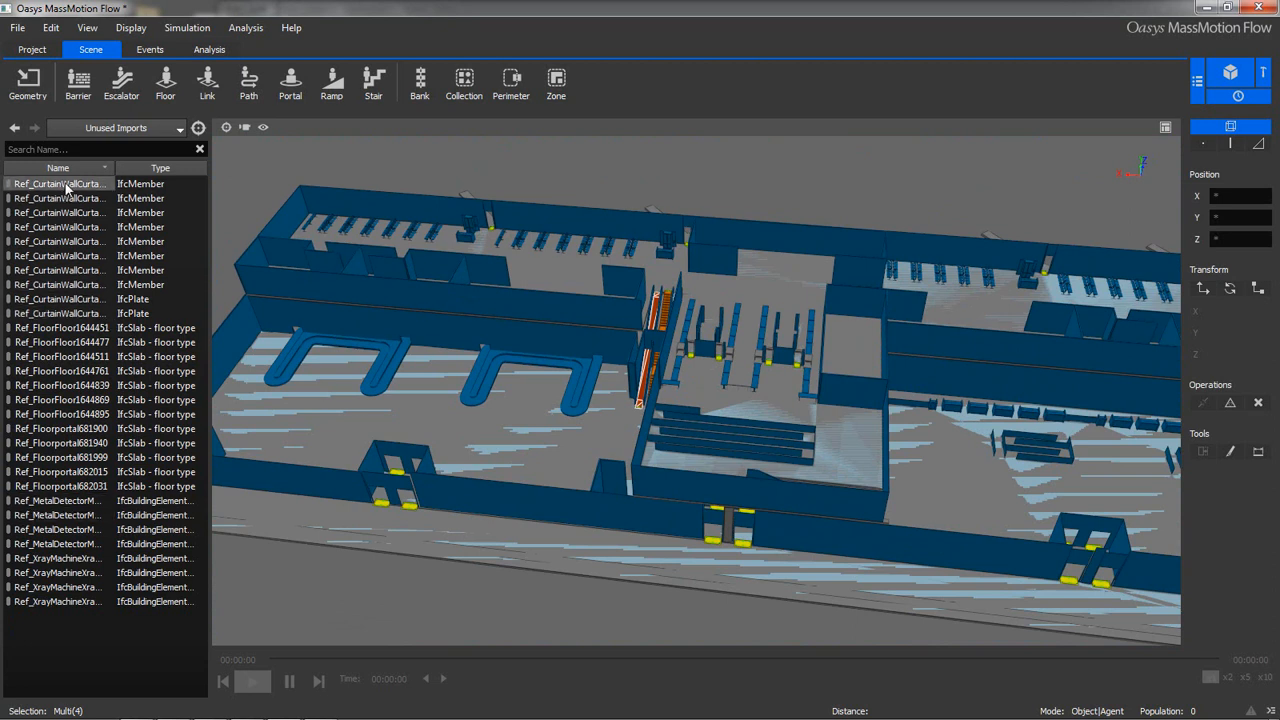
pyautogui.moveTo(66, 188); pyautogui.dragTo(70, 490)
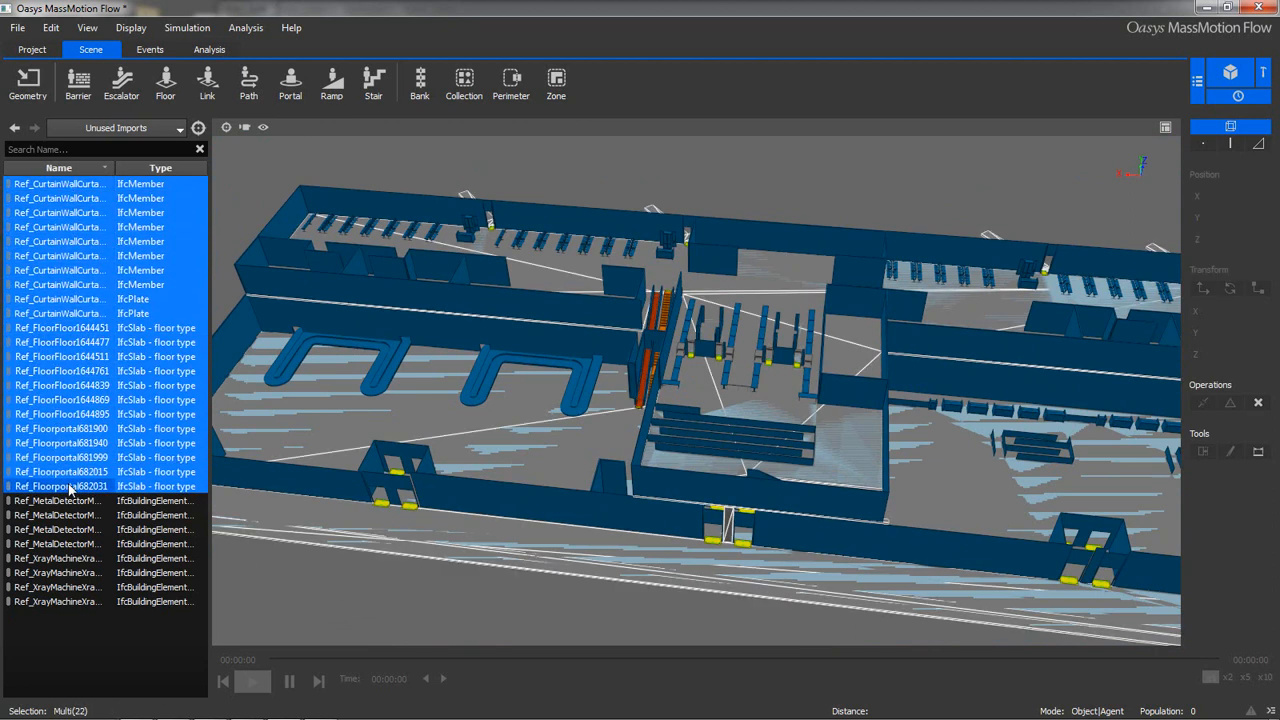
pyautogui.rightClick(70, 489)
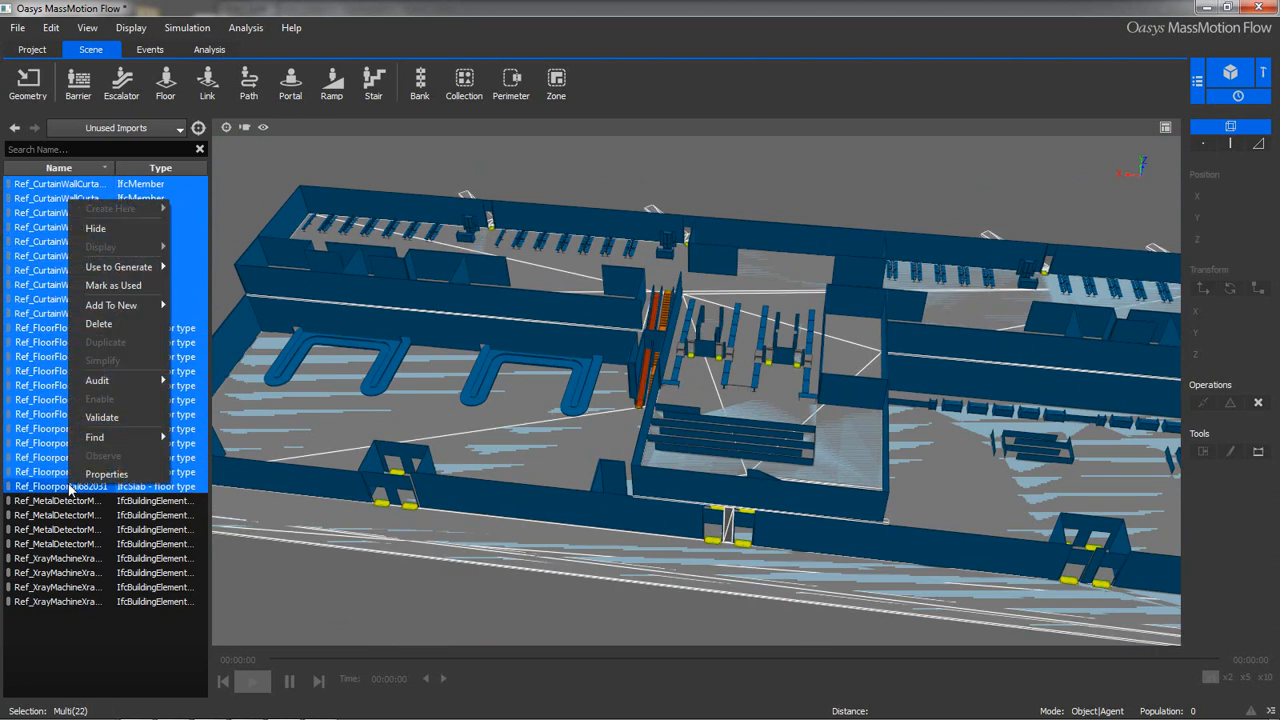
pyautogui.click(106, 286)
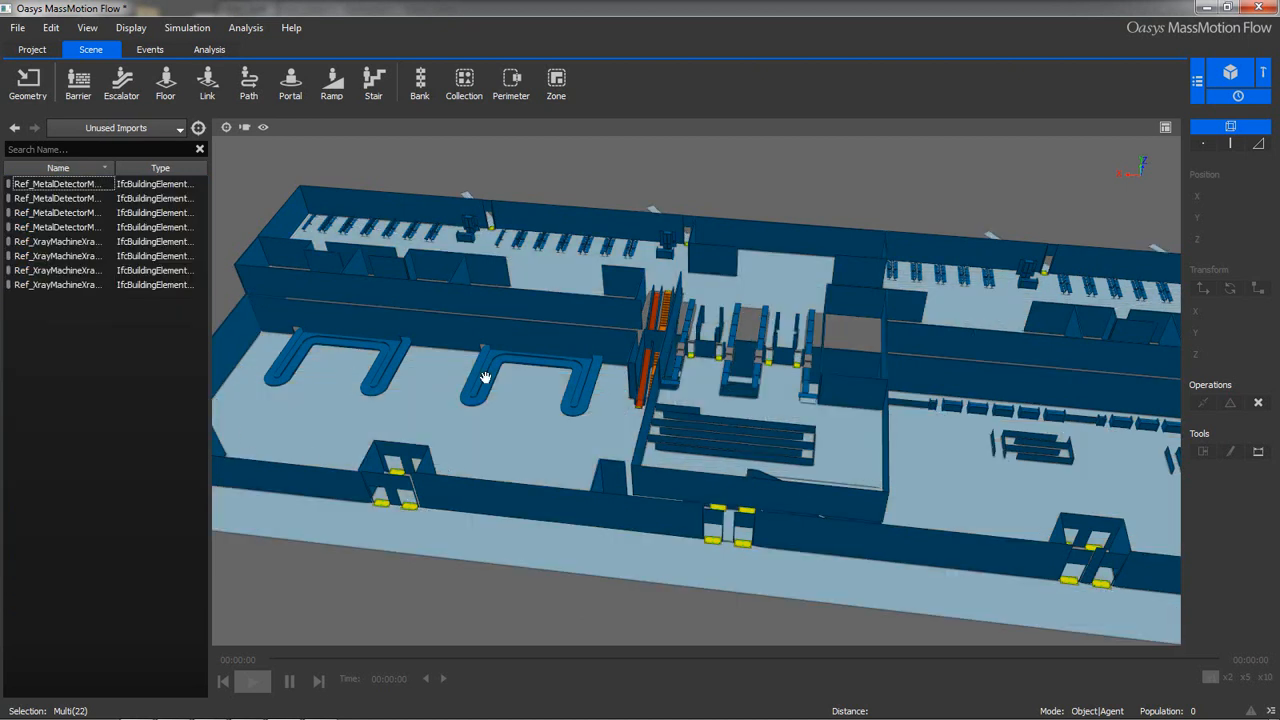
# Generate barriers from all the metal detector and X-ray machine references left in the unused imports
pyautogui.keyDown('alt'); pyautogui.moveTo(476, 371); pyautogui.dragTo(509, 367); pyautogui.keyUp('alt')
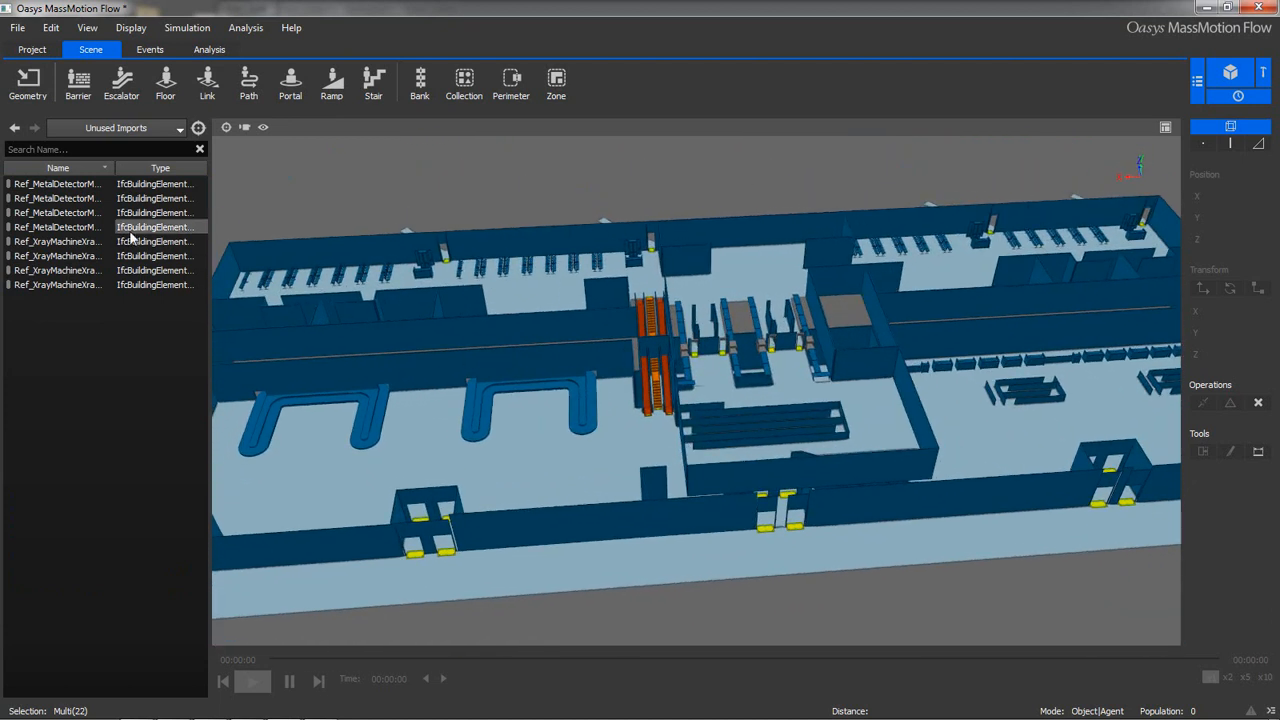
pyautogui.click(60, 184)
pyautogui.keyDown('shift'); pyautogui.click(68, 286); pyautogui.keyUp('shift')
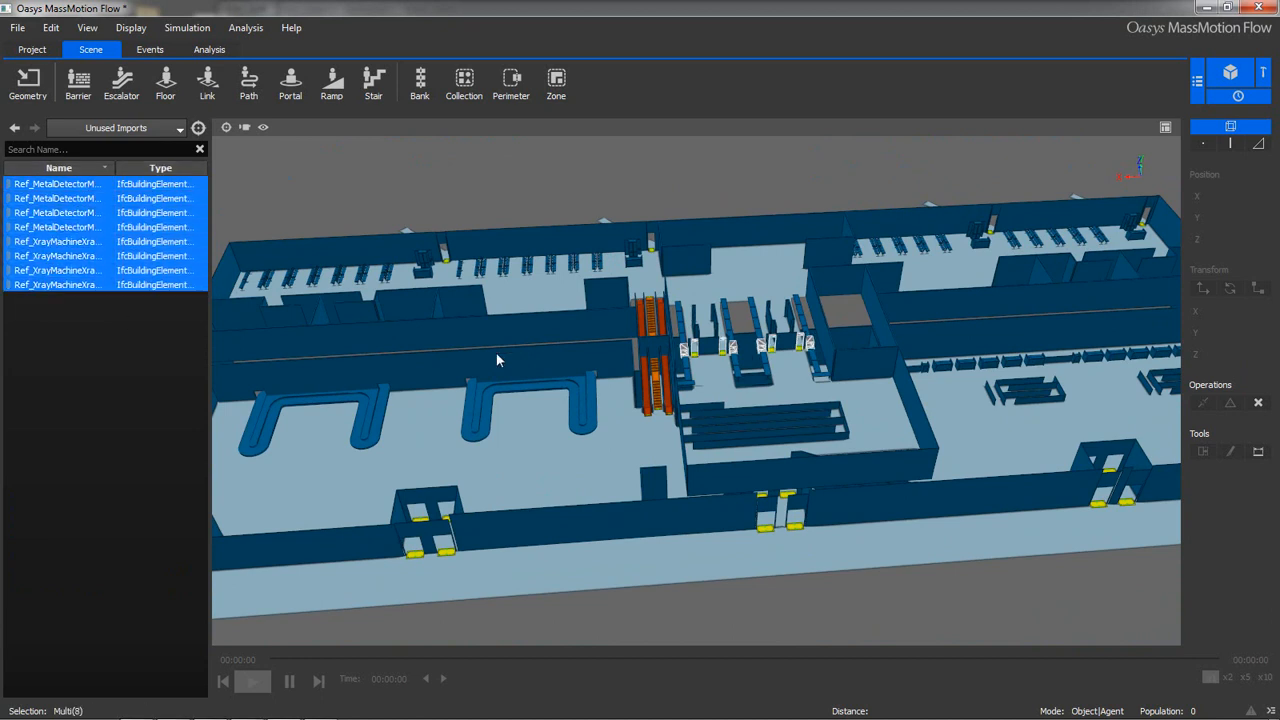
pyautogui.scroll(3, 689, 342)
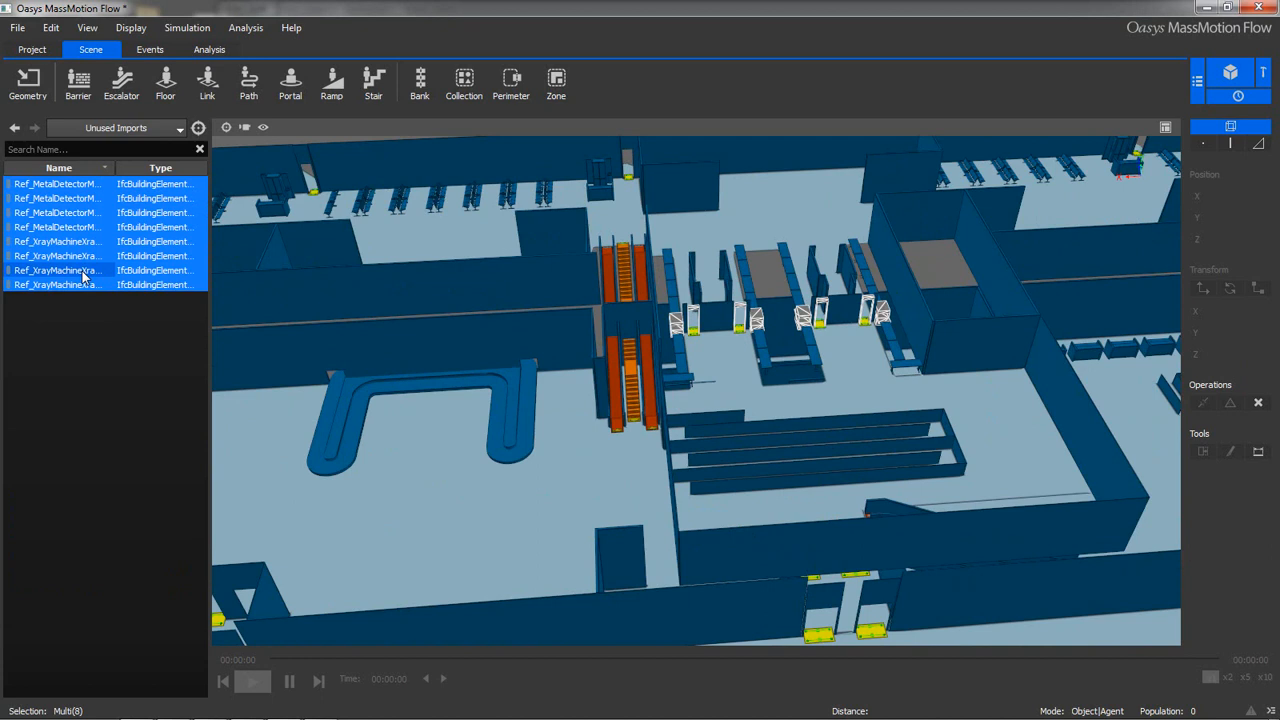
pyautogui.rightClick(75, 239)
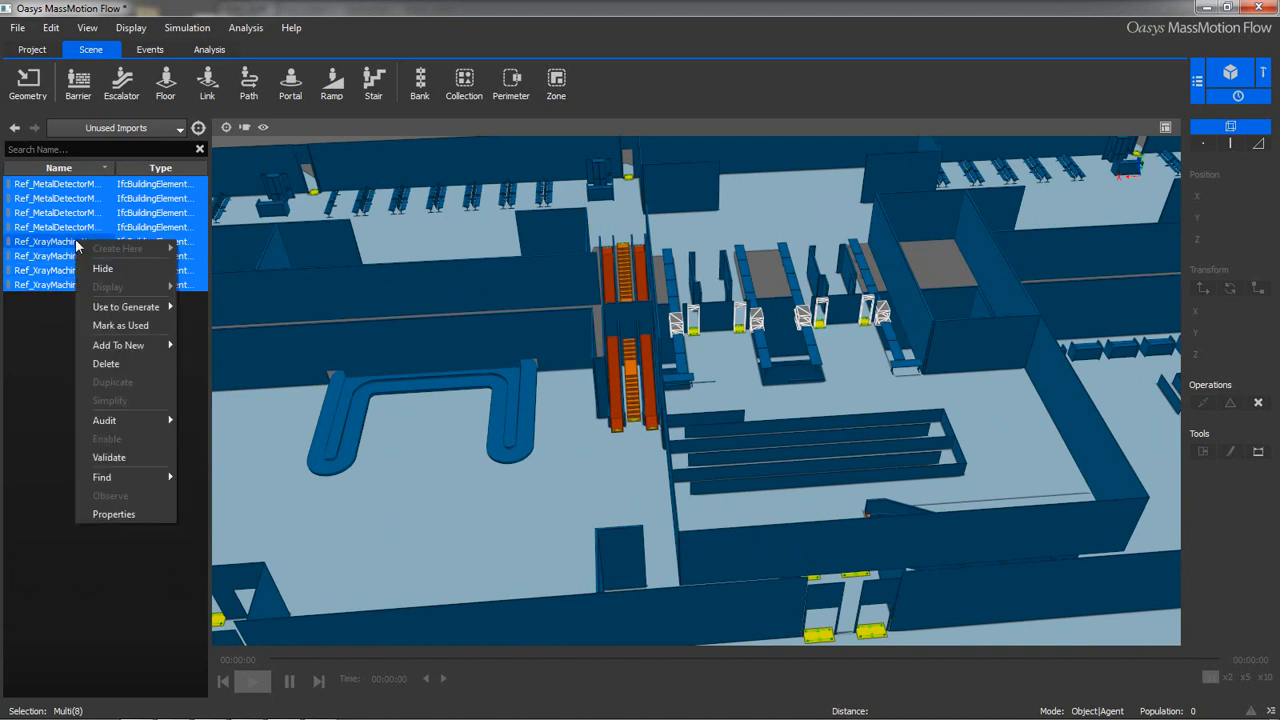
pyautogui.moveTo(94, 310)
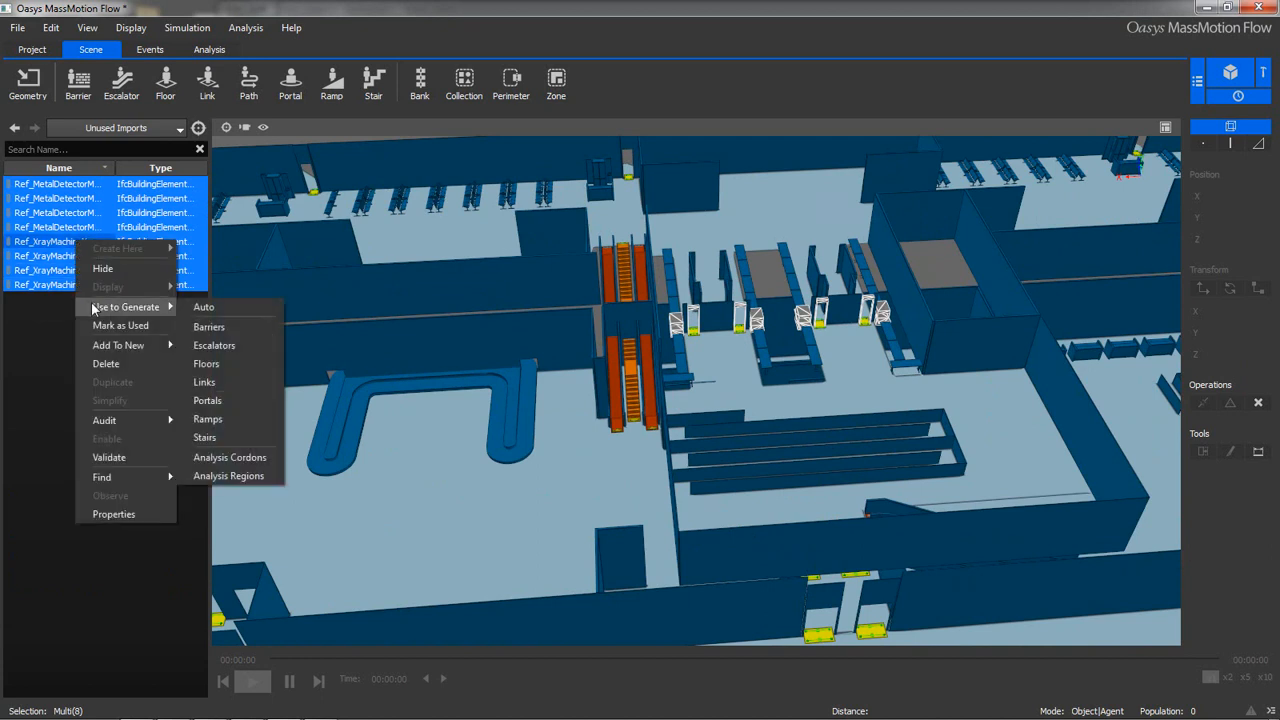
pyautogui.click(235, 327)
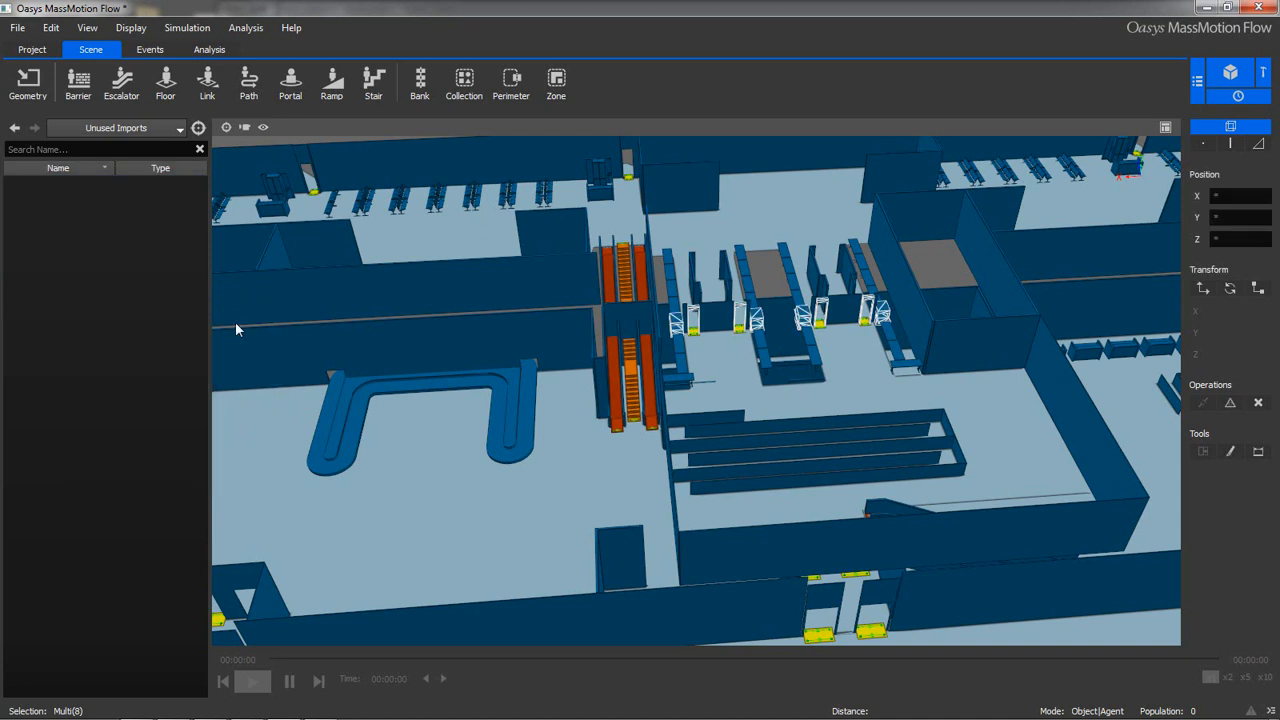
# Delete the stray barrier lying outside the terminal building beyond the baggage hall end
pyautogui.scroll(-3, 559, 376)
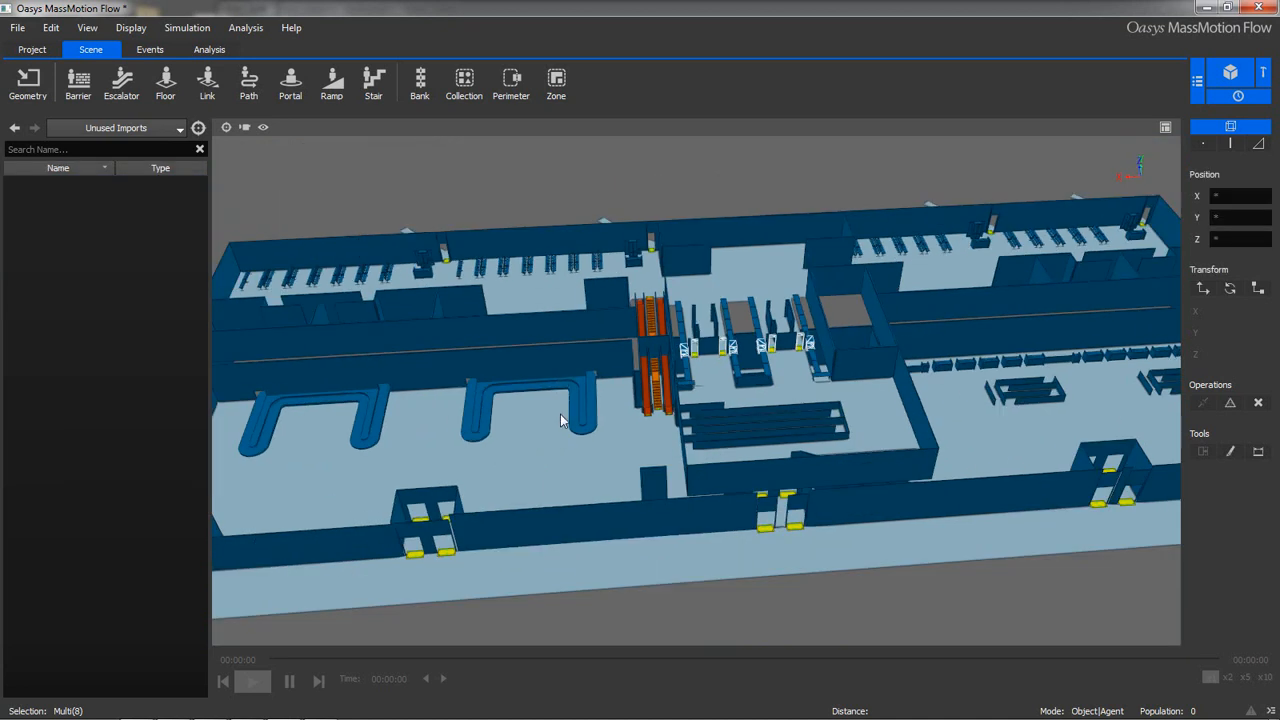
pyautogui.click(510, 180)
pyautogui.moveTo(528, 340); pyautogui.dragTo(314, 362, button='middle')
pyautogui.scroll(3, 378, 402)
pyautogui.moveTo(378, 402); pyautogui.dragTo(681, 323, button='middle')
pyautogui.scroll(-5, 612, 345)
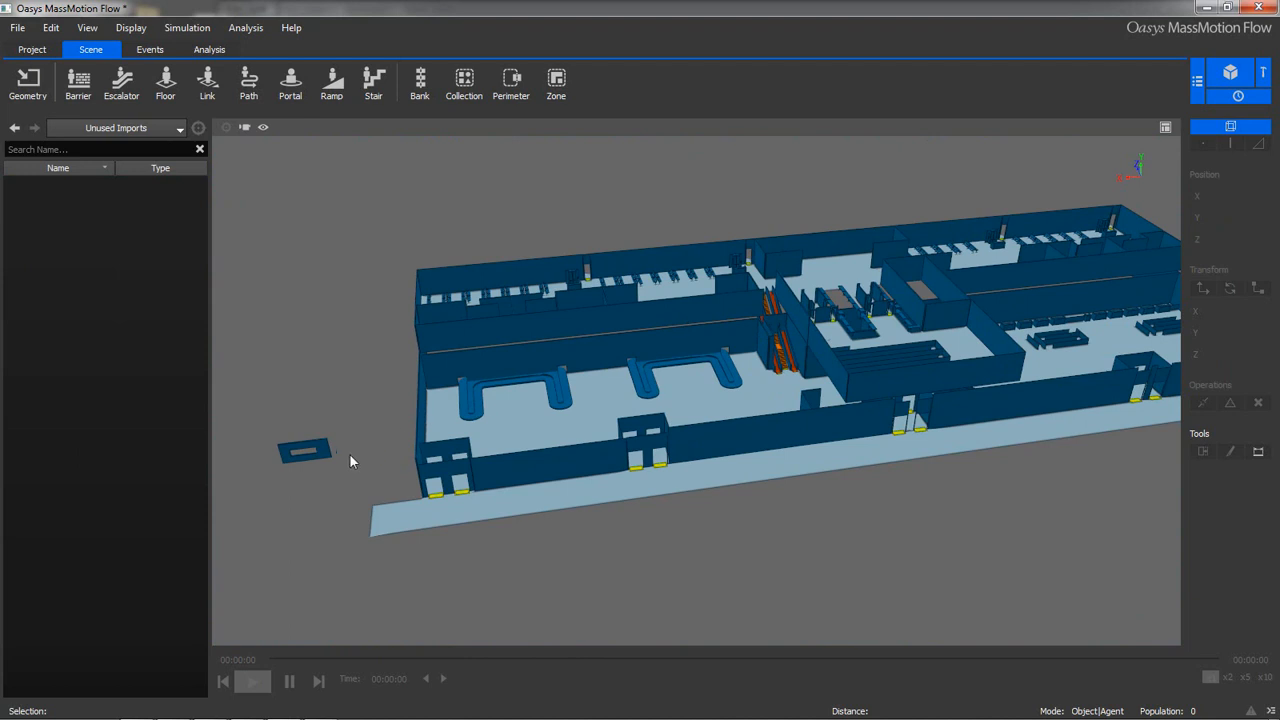
pyautogui.click(308, 450)
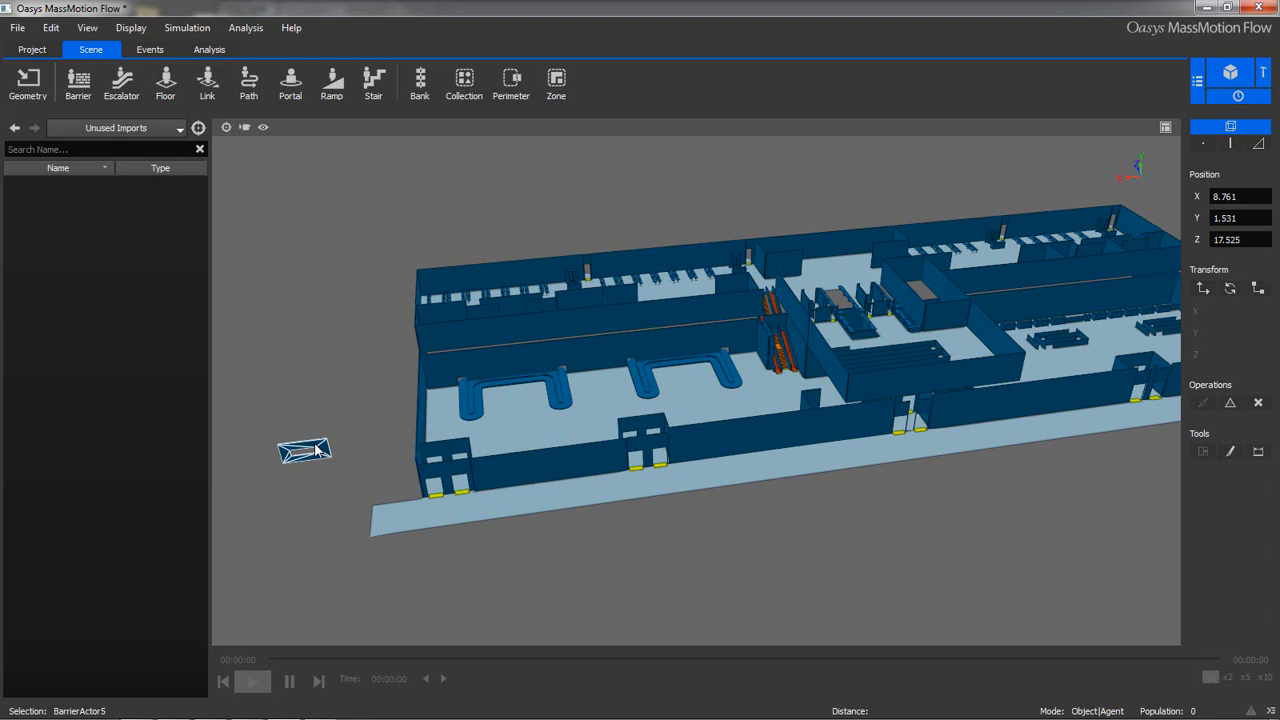
pyautogui.press('Delete')
pyautogui.press('Return')
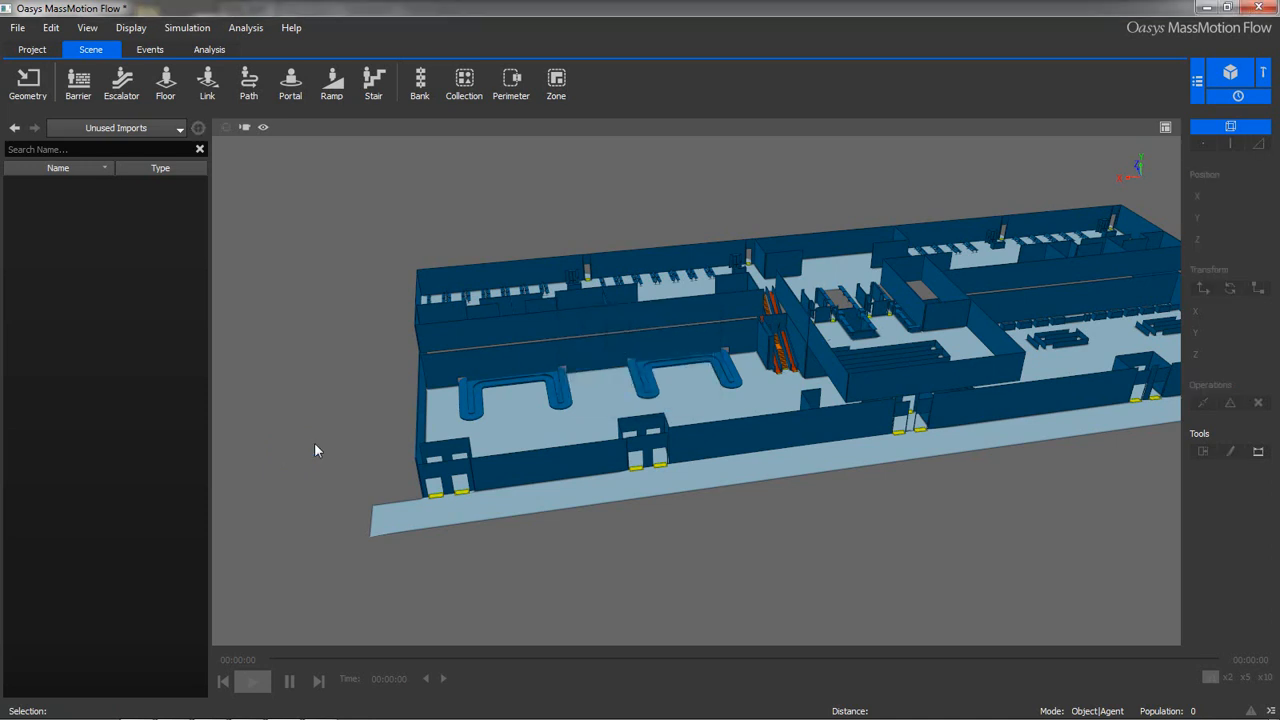
# Delete the barrier that crosses the stairs and both escalators at mid-height
pyautogui.click(786, 332)
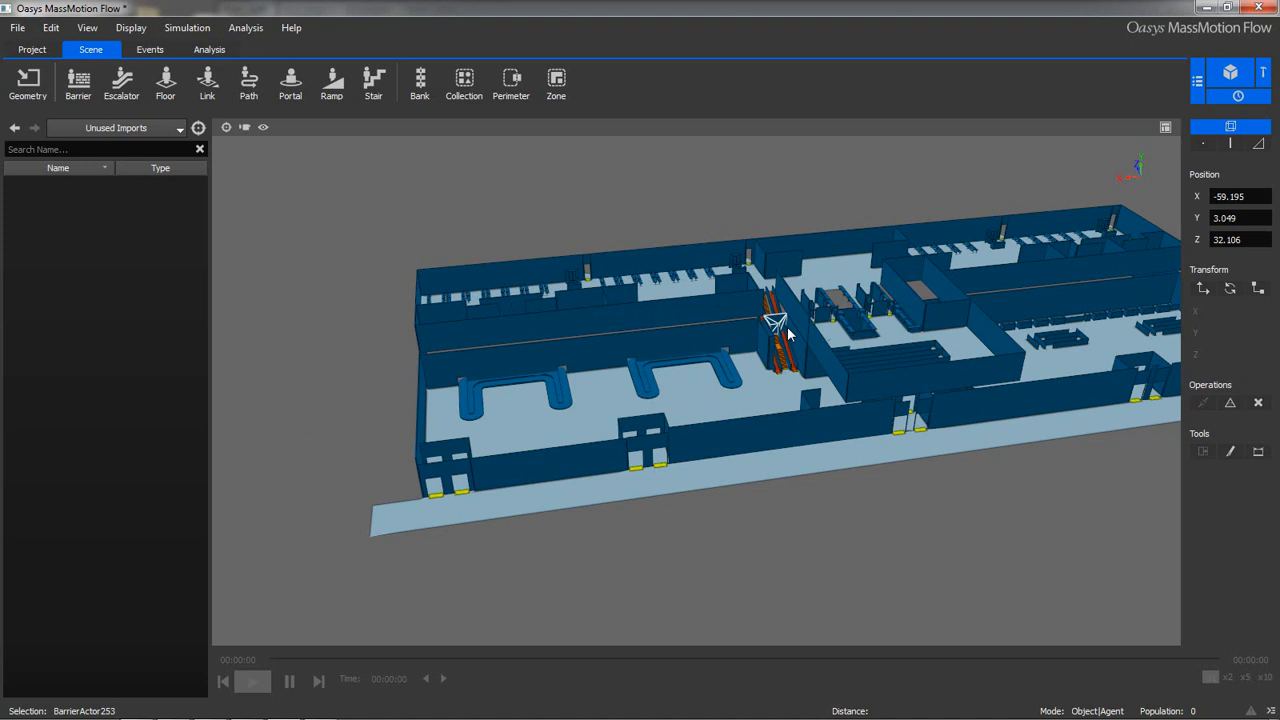
pyautogui.press('f')
pyautogui.moveTo(750, 329); pyautogui.dragTo(683, 374, button='middle')
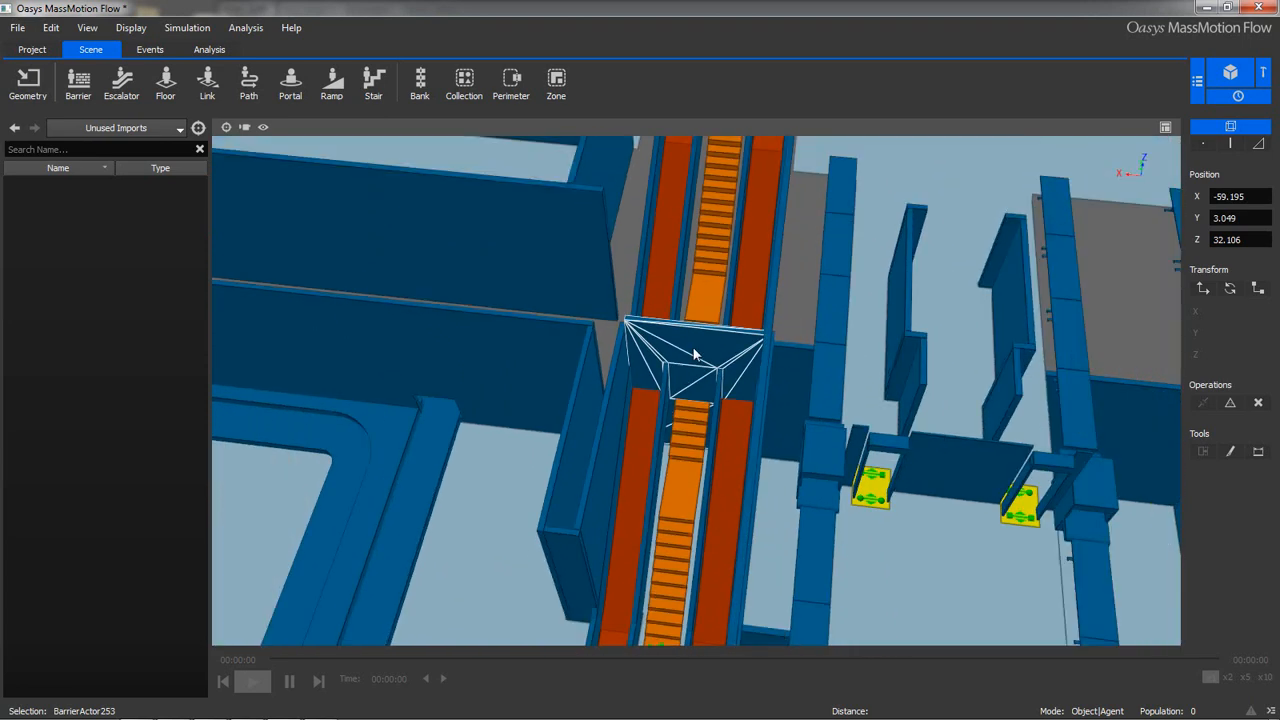
pyautogui.press('Delete')
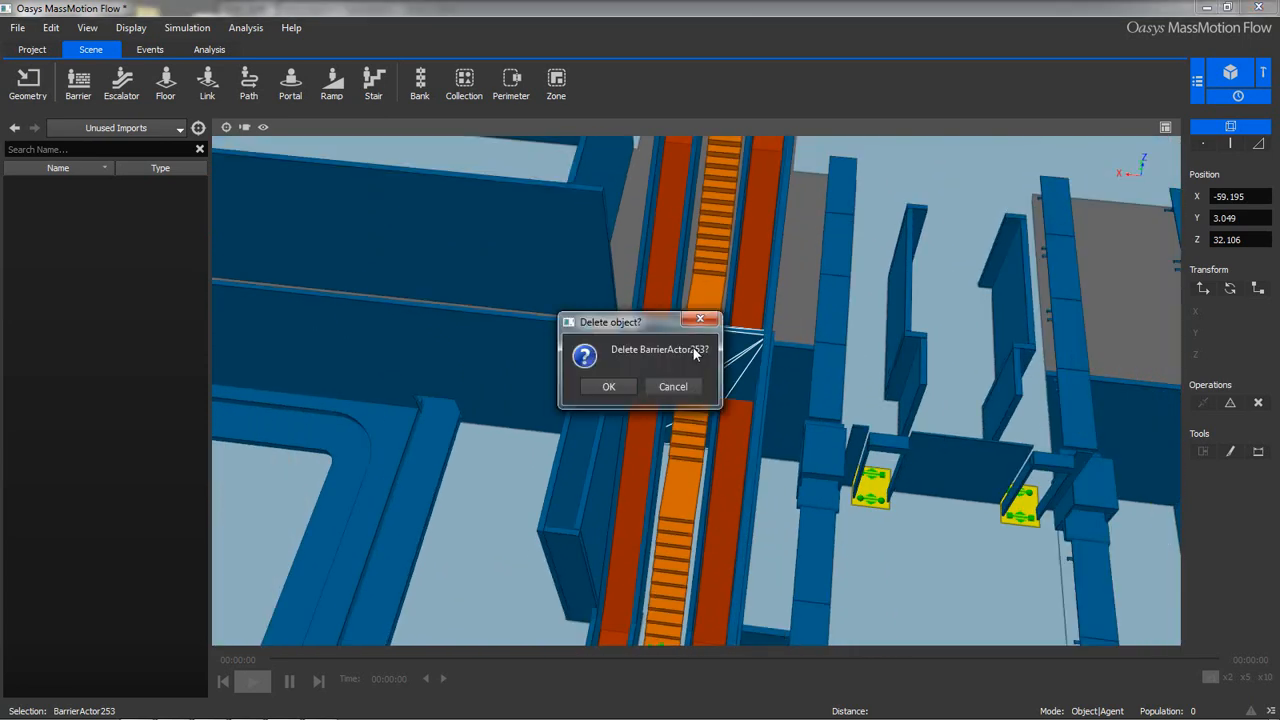
pyautogui.press('Return')
# Extend the upper-floor ends of both escalators over the adjoining floor by moving their end vertices about 0.42 along Z
pyautogui.scroll(-3, 693, 347)
pyautogui.moveTo(686, 383); pyautogui.dragTo(699, 474, button='middle')
pyautogui.scroll(3, 717, 423)
pyautogui.moveTo(717, 423)
pyautogui.mouseDown(button='middle')
pyautogui.moveTo(674, 460)
pyautogui.moveTo(801, 459)
pyautogui.moveTo(974, 394)
pyautogui.moveTo(597, 439)
pyautogui.moveTo(654, 377)
pyautogui.moveTo(726, 403)
pyautogui.moveTo(740, 426)
pyautogui.mouseUp(button='middle')
pyautogui.click(700, 512)
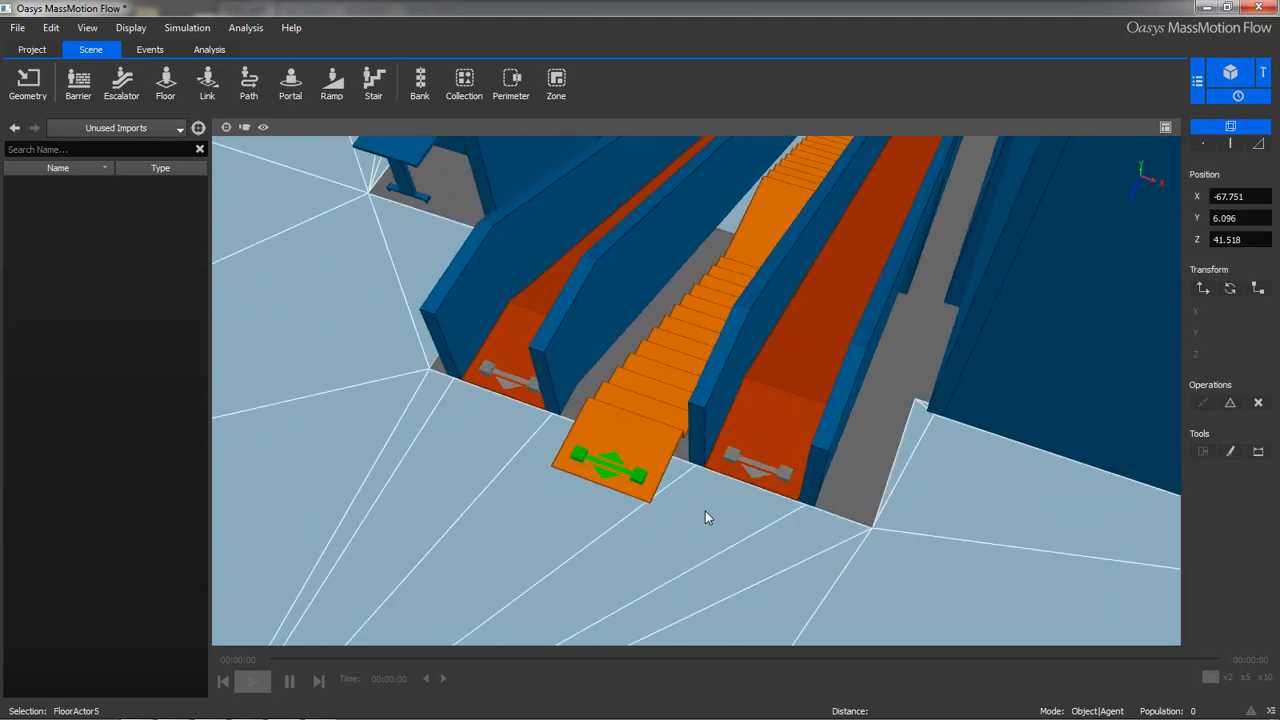
pyautogui.click(752, 461)
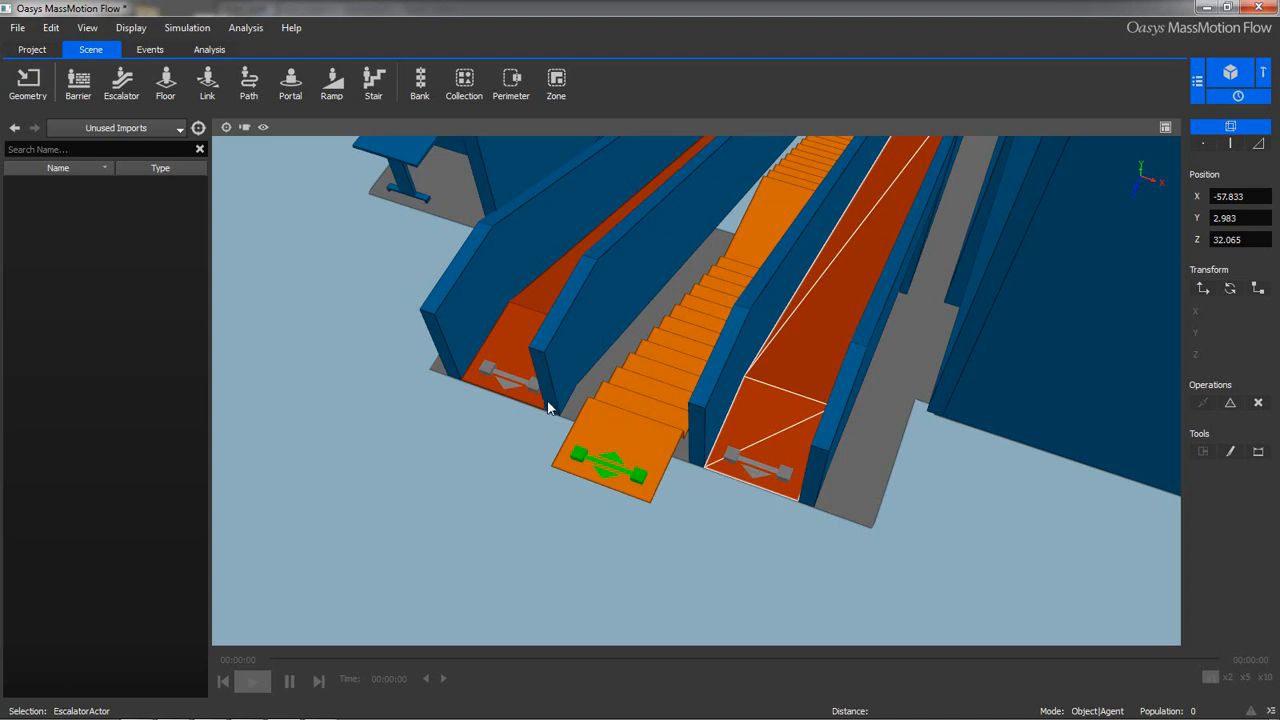
pyautogui.keyDown('ctrl'); pyautogui.click(515, 345); pyautogui.keyUp('ctrl')
pyautogui.moveTo(527, 401); pyautogui.dragTo(586, 396, button='middle')
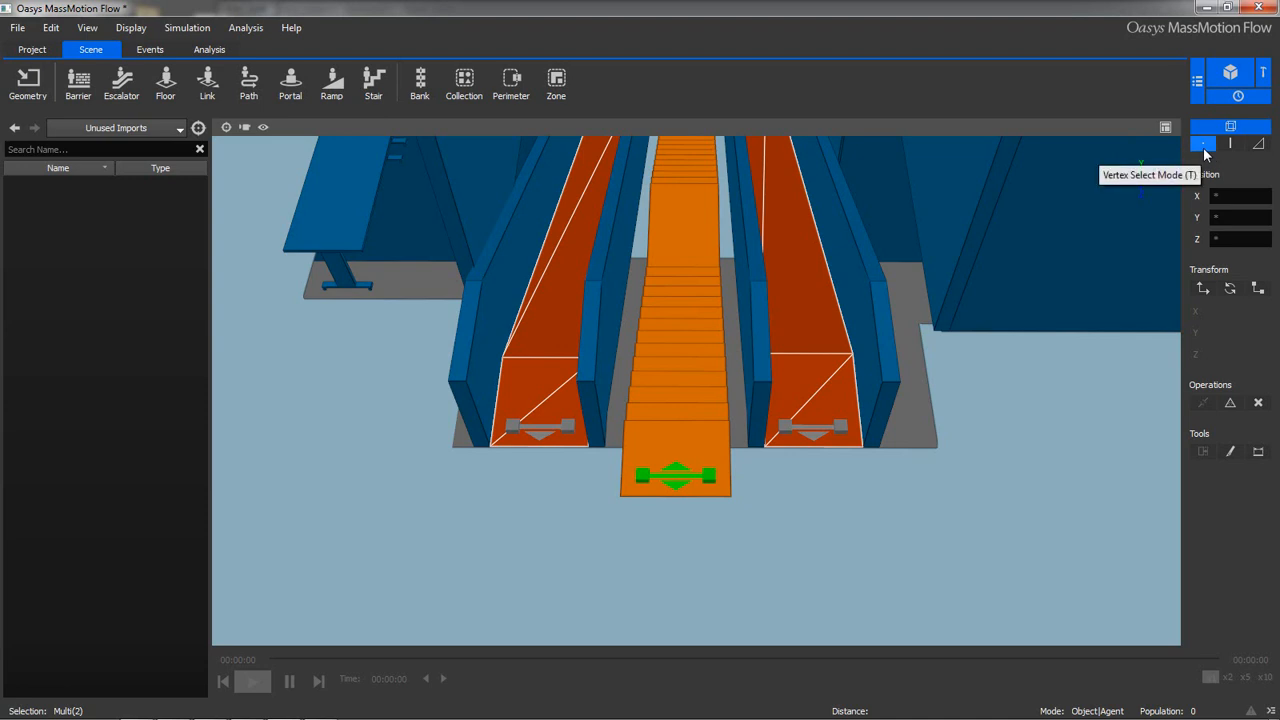
pyautogui.click(1203, 145)
pyautogui.moveTo(430, 403); pyautogui.dragTo(912, 520)
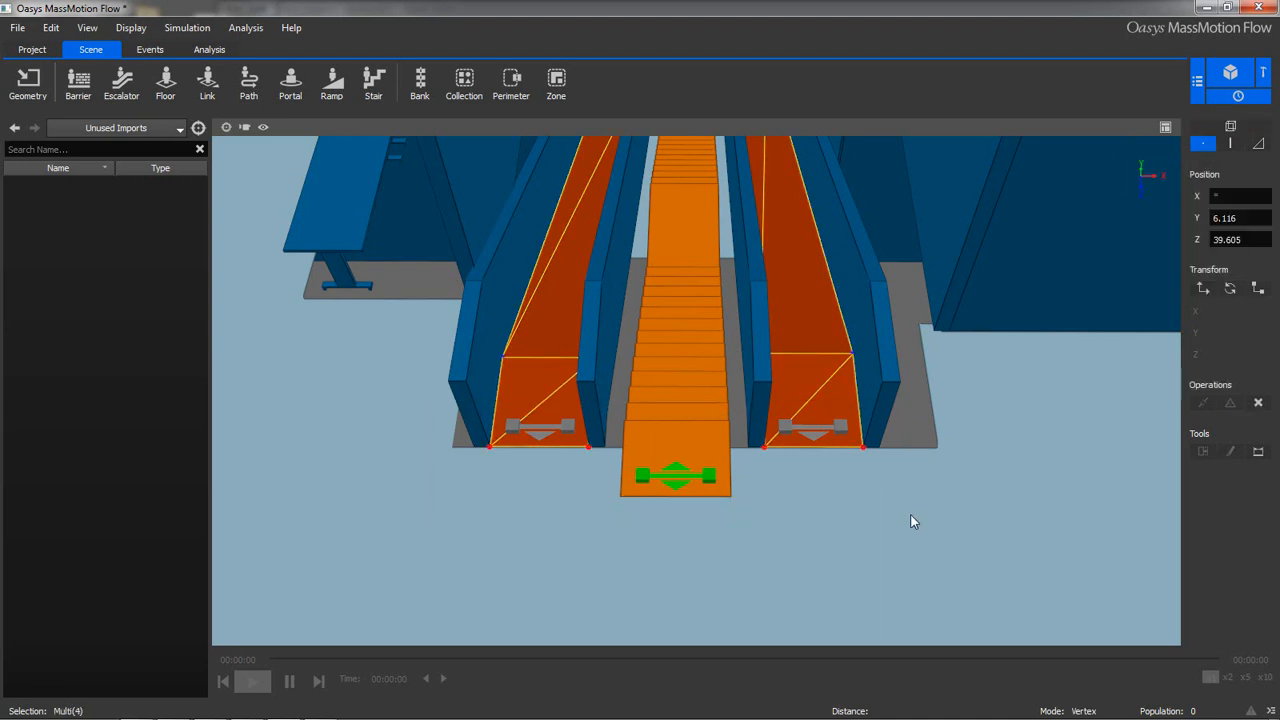
pyautogui.click(1203, 289)
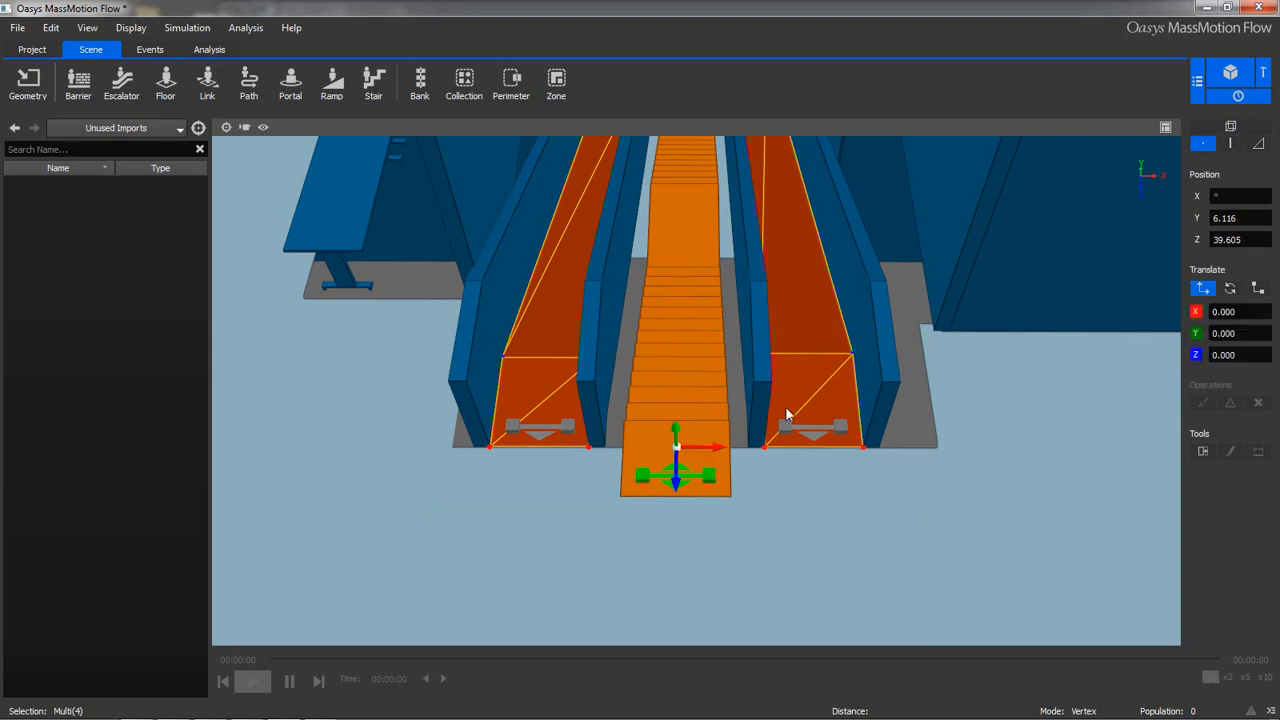
pyautogui.moveTo(677, 488); pyautogui.dragTo(677, 528)
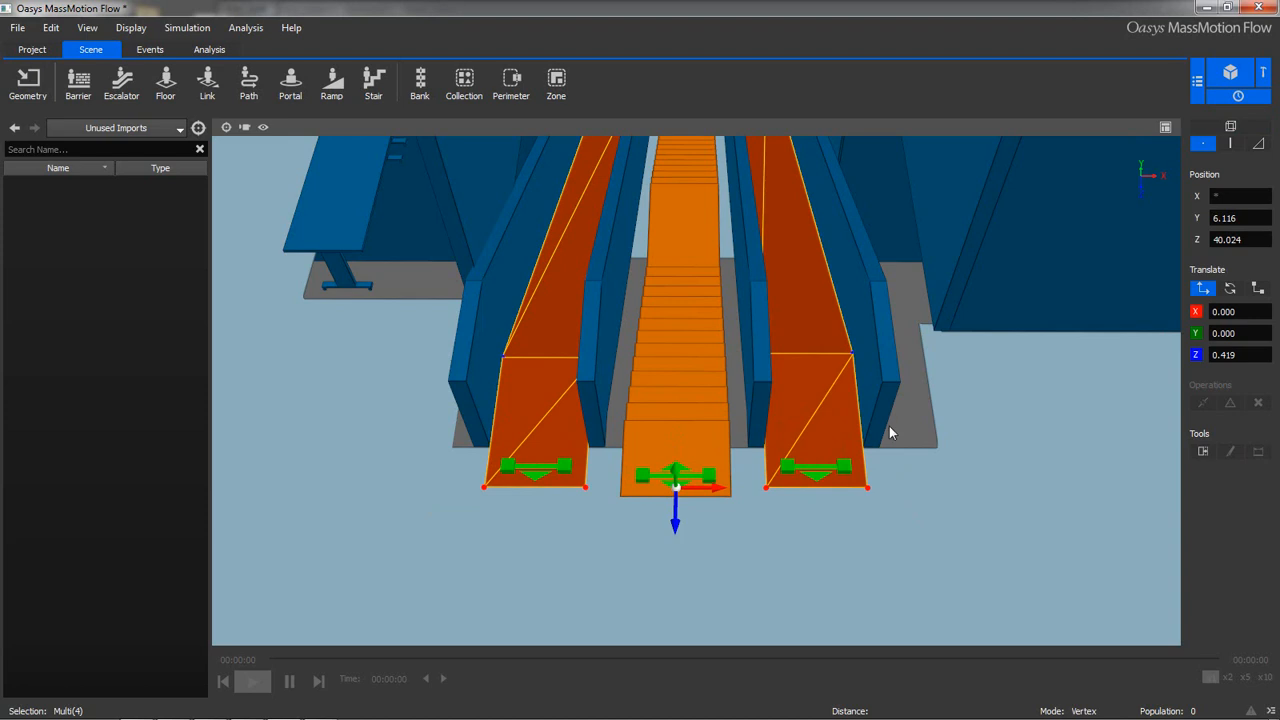
pyautogui.press('space')
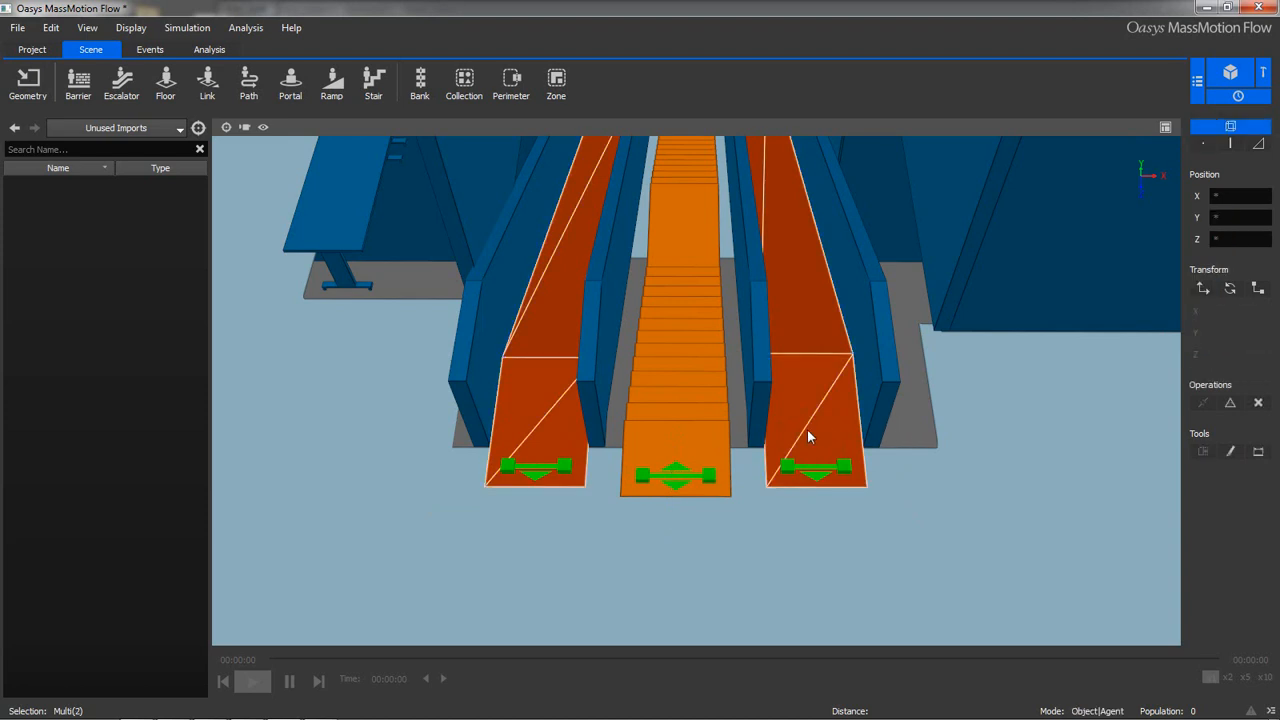
pyautogui.moveTo(722, 403); pyautogui.dragTo(477, 385, button='middle')
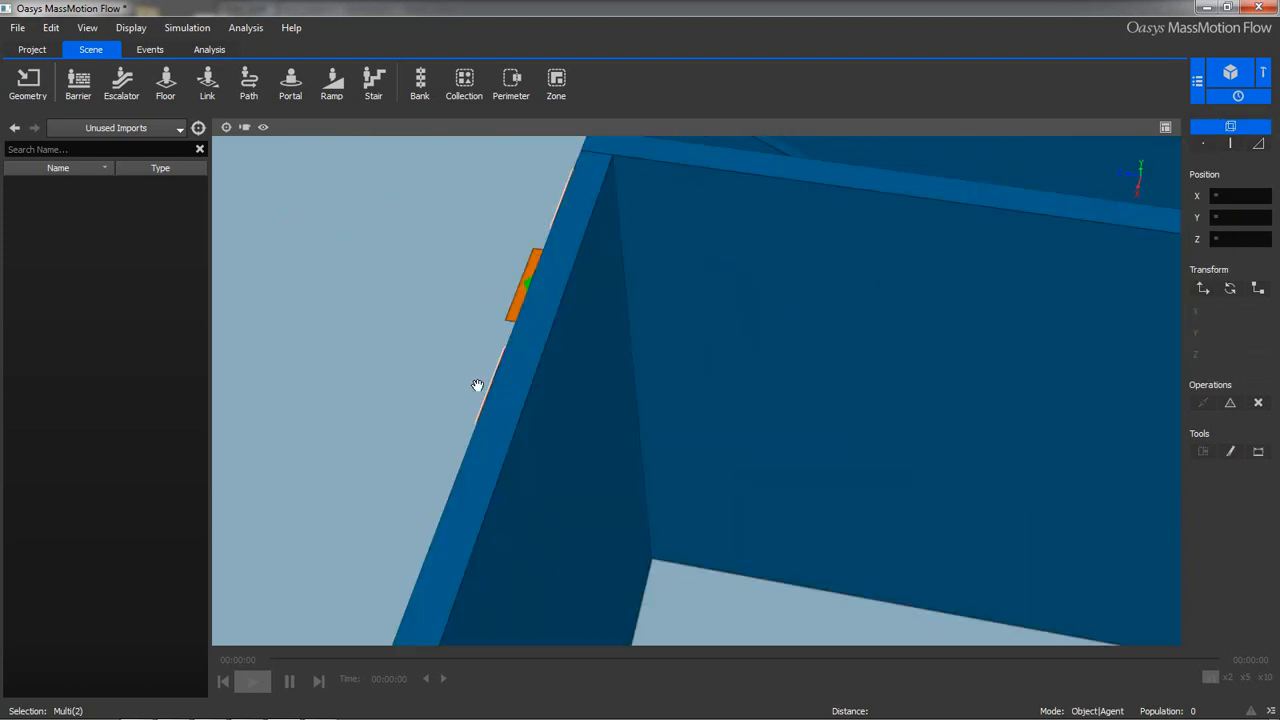
# Extend the upper ends of the two escalators flanking the stairs over the adjoining floor by moving their end vertices about 0.57 along X
pyautogui.scroll(-5, 477, 385)
pyautogui.moveTo(589, 393); pyautogui.dragTo(446, 435, button='middle')
pyautogui.moveTo(647, 475); pyautogui.dragTo(420, 190, button='middle')
pyautogui.moveTo(800, 446); pyautogui.dragTo(456, 230, button='middle')
pyautogui.moveTo(645, 415); pyautogui.dragTo(415, 170, button='middle')
pyautogui.moveTo(690, 442); pyautogui.dragTo(493, 384, button='middle')
pyautogui.click(525, 354)
pyautogui.keyDown('ctrl'); pyautogui.click(480, 393); pyautogui.keyUp('ctrl')
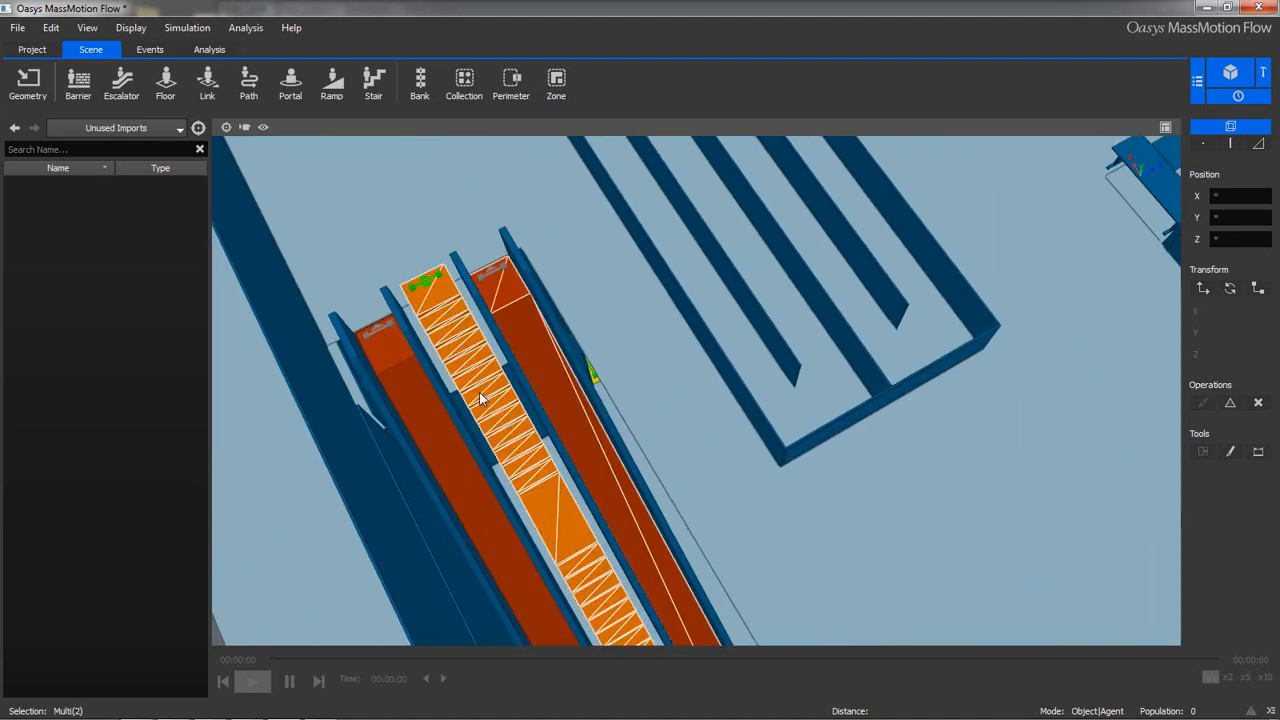
pyautogui.keyDown('ctrl'); pyautogui.click(425, 414); pyautogui.keyUp('ctrl')
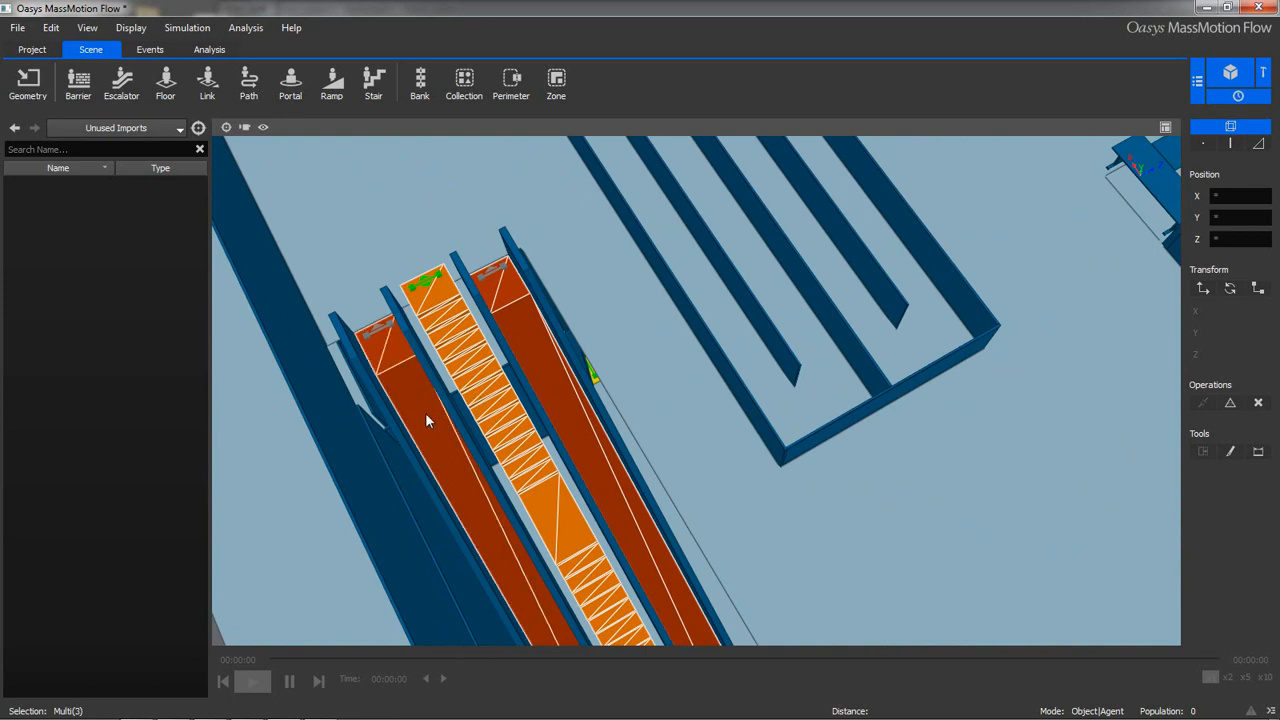
pyautogui.keyDown('ctrl'); pyautogui.click(495, 400); pyautogui.keyUp('ctrl')
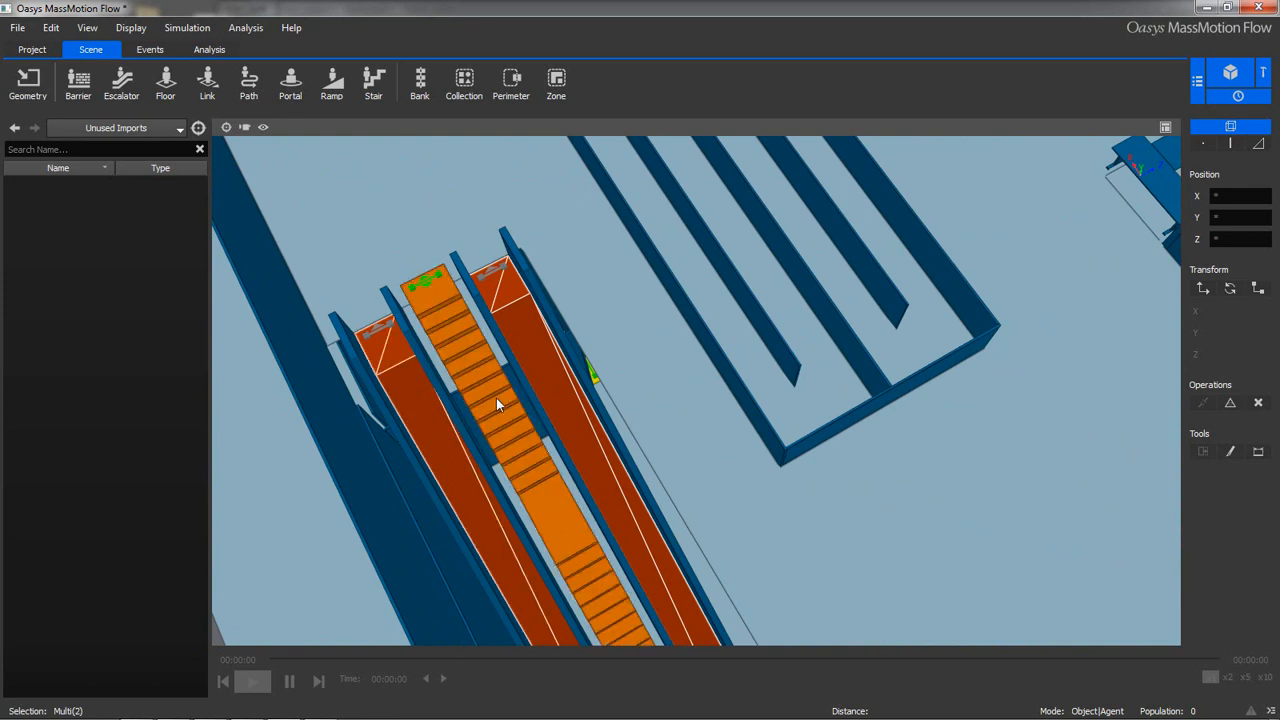
pyautogui.moveTo(530, 400); pyautogui.dragTo(466, 386, button='middle')
pyautogui.moveTo(596, 457); pyautogui.dragTo(625, 498, button='middle')
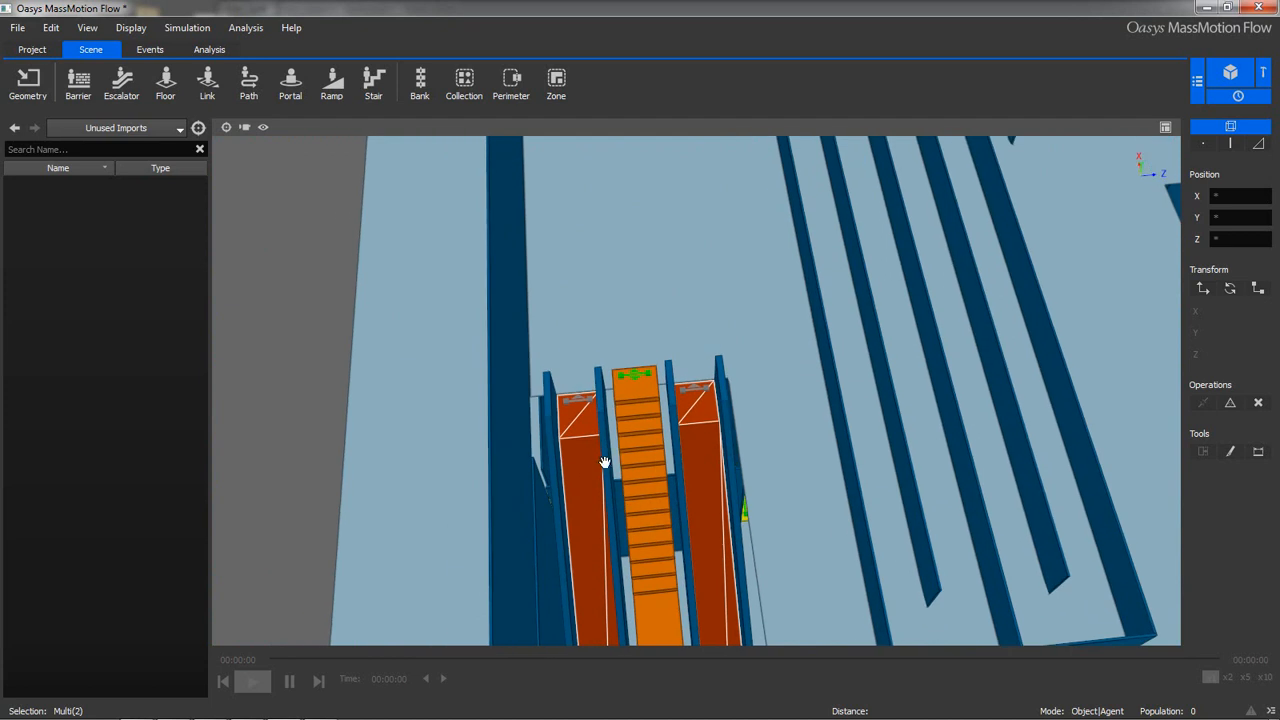
pyautogui.scroll(2, 604, 461)
pyautogui.moveTo(651, 449); pyautogui.dragTo(640, 476, button='middle')
pyautogui.scroll(4, 654, 430)
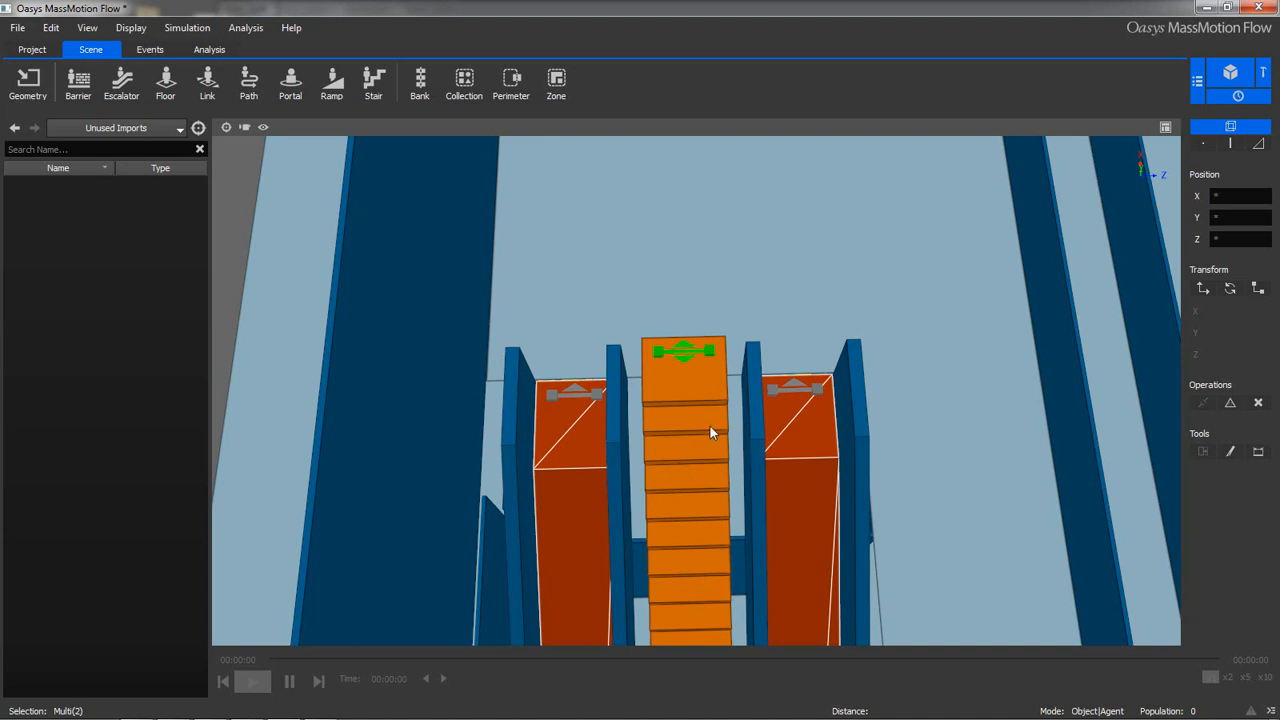
pyautogui.click(1203, 144)
pyautogui.moveTo(475, 314); pyautogui.dragTo(905, 414)
pyautogui.click(1203, 288)
pyautogui.moveTo(688, 342); pyautogui.dragTo(688, 320)
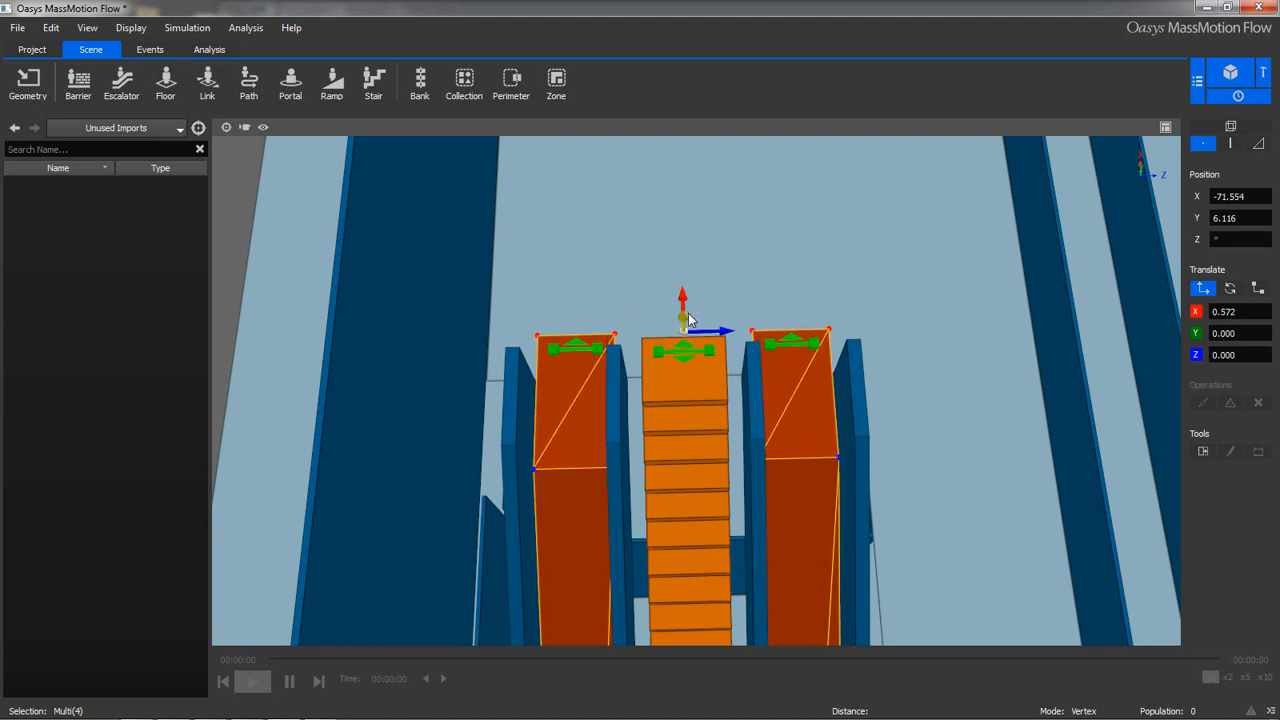
pyautogui.press('Escape')
# Examine the whole terminal model from an overview, including the baggage hall, escalators and upper floor
pyautogui.scroll(-5, 689, 369)
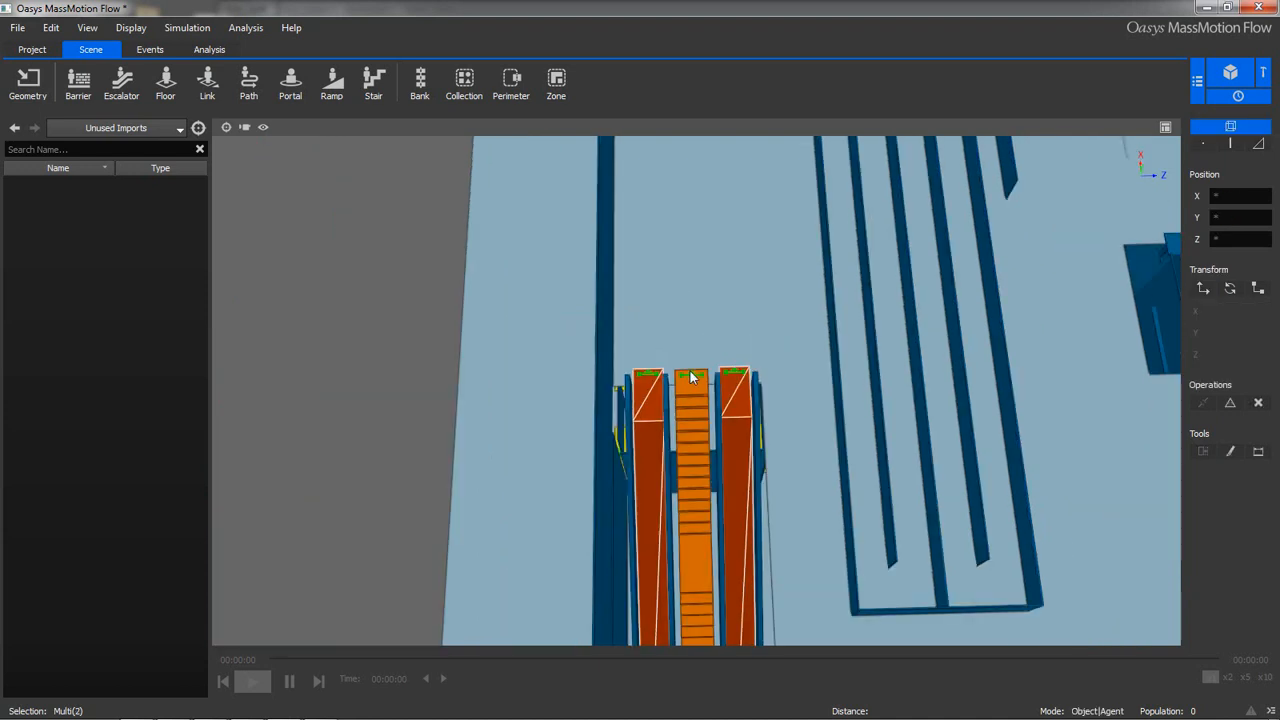
pyautogui.moveTo(605, 395); pyautogui.dragTo(831, 395, button='middle')
pyautogui.scroll(-5, 831, 395)
pyautogui.moveTo(749, 398); pyautogui.dragTo(597, 428, button='middle')
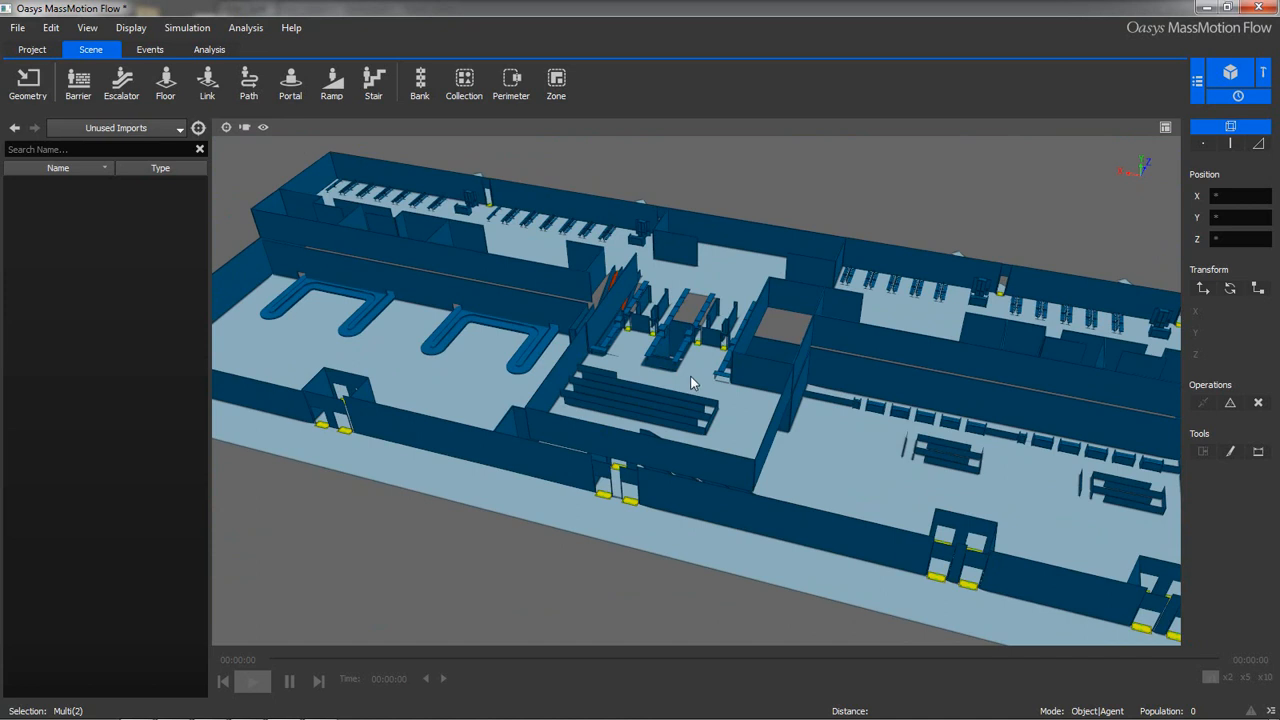
pyautogui.moveTo(625, 388); pyautogui.dragTo(707, 345, button='middle')
pyautogui.scroll(-2, 707, 352)
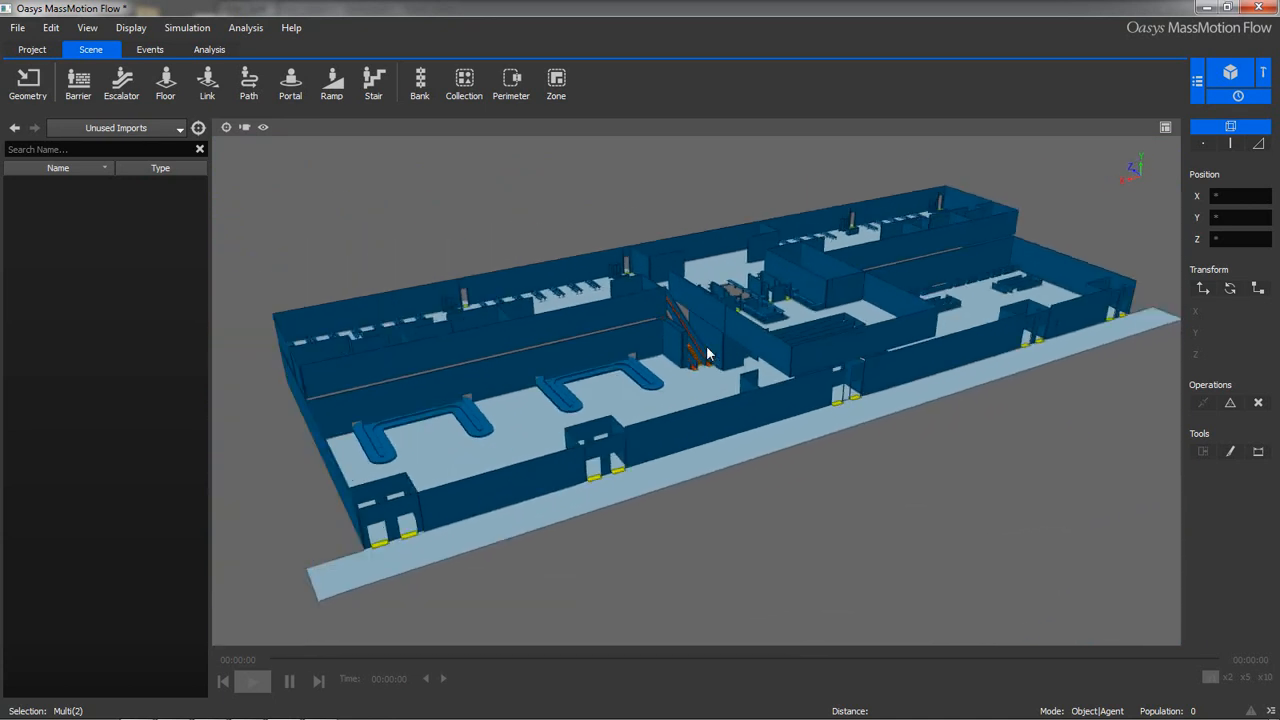